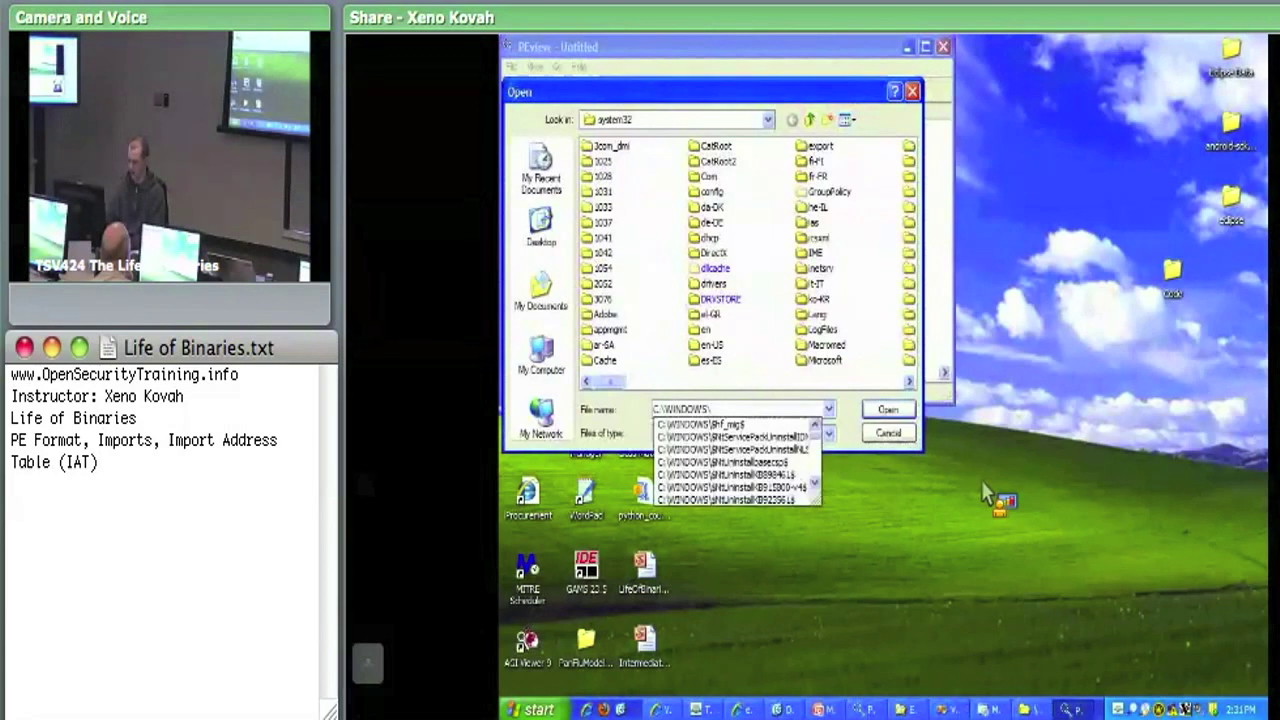
# Open the driver file C:\WINDOWS\System32\drivers\null.sys for viewing.
pyautogui.write('S')
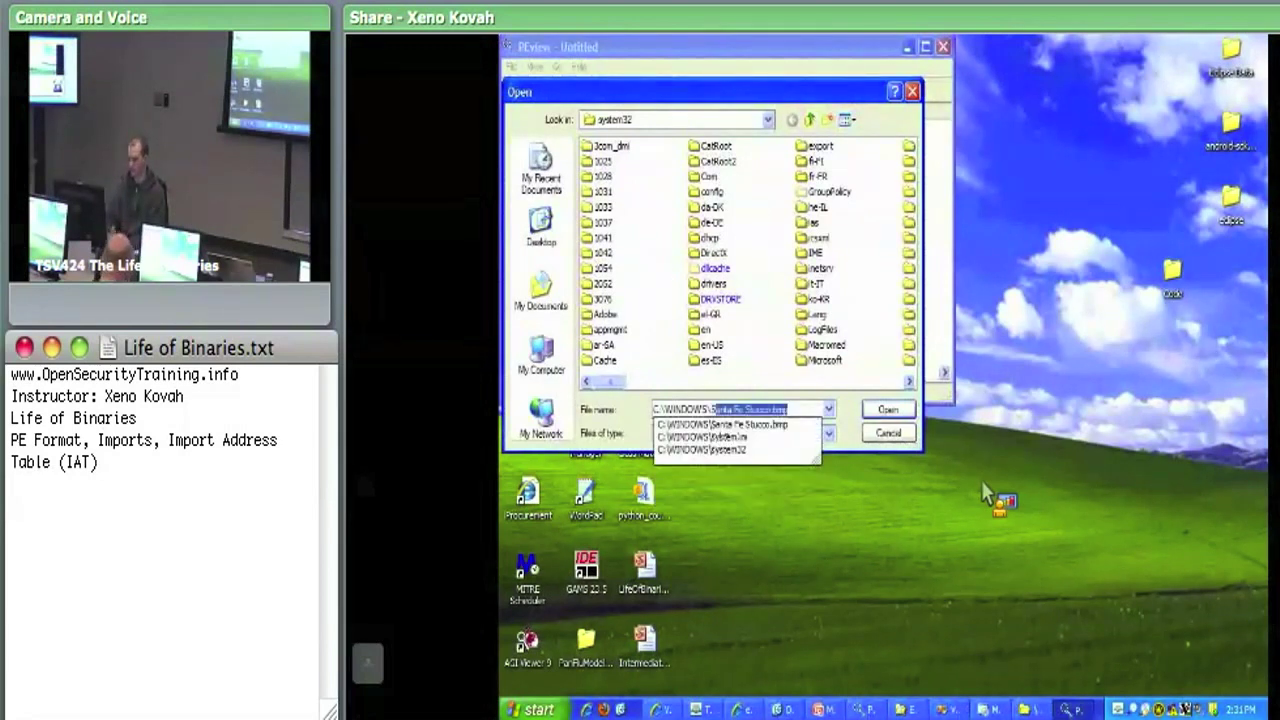
pyautogui.write('ystem32')
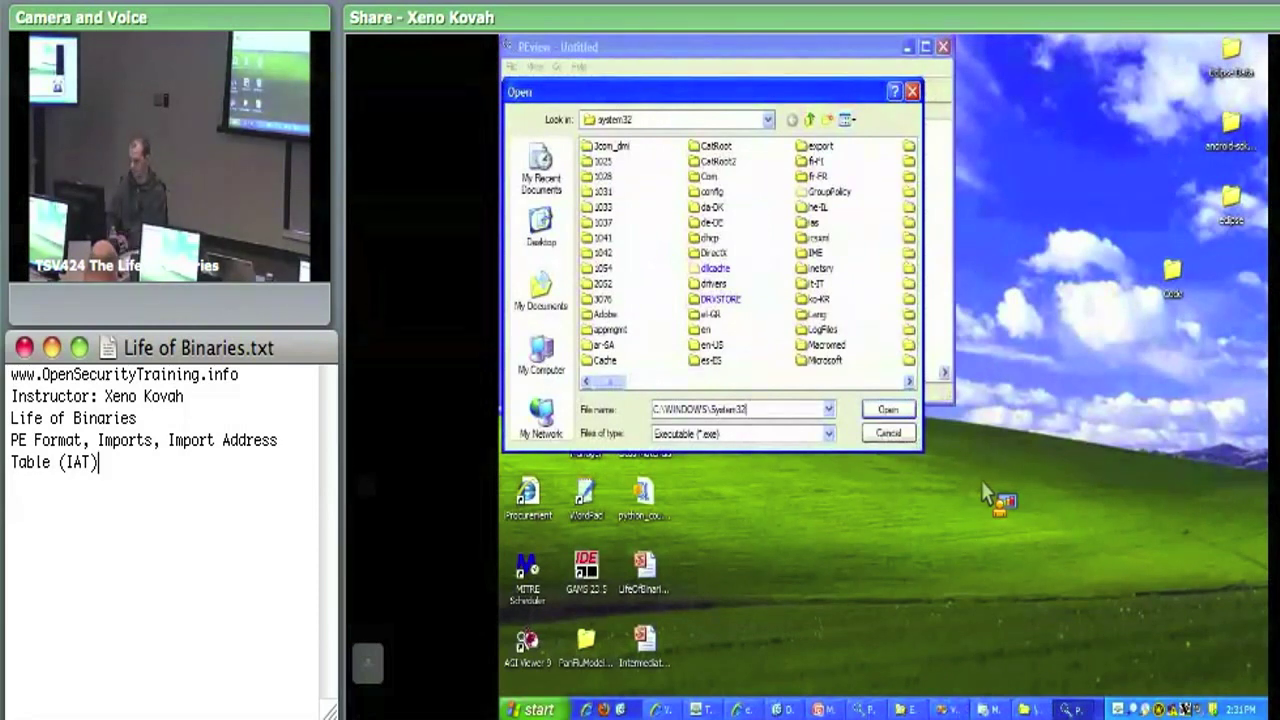
pyautogui.write('\\')
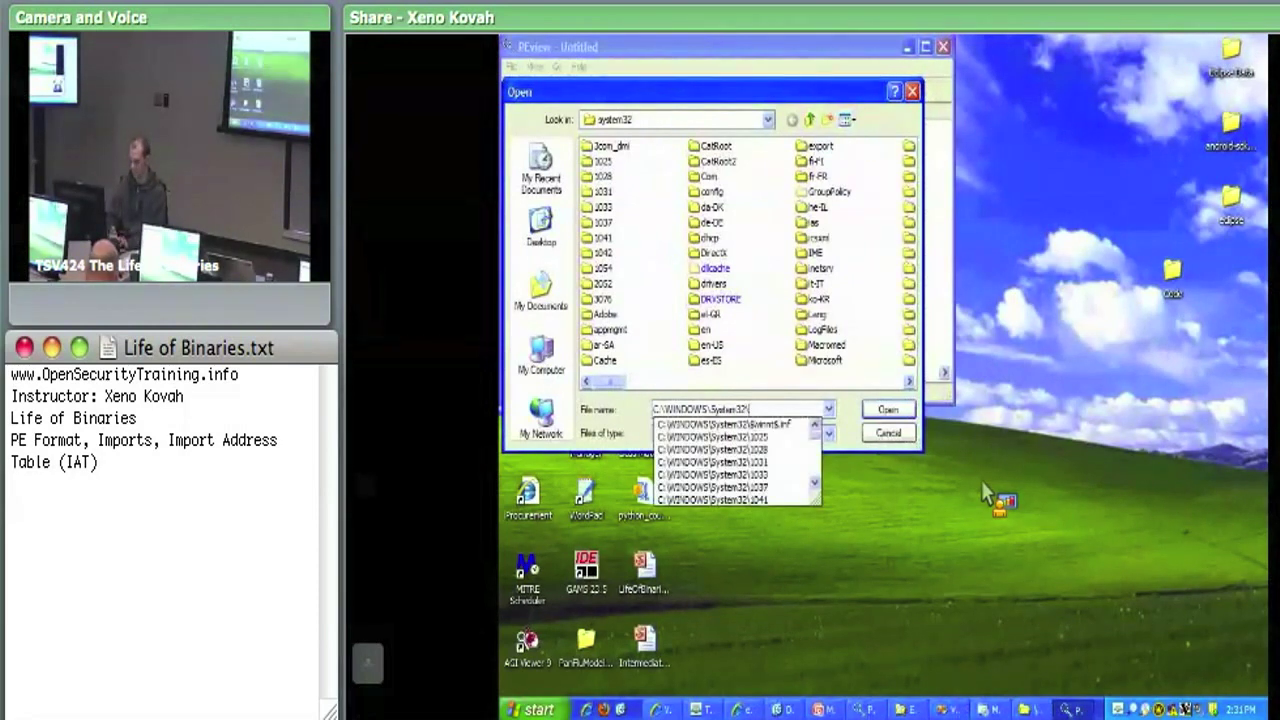
pyautogui.write('drivers')
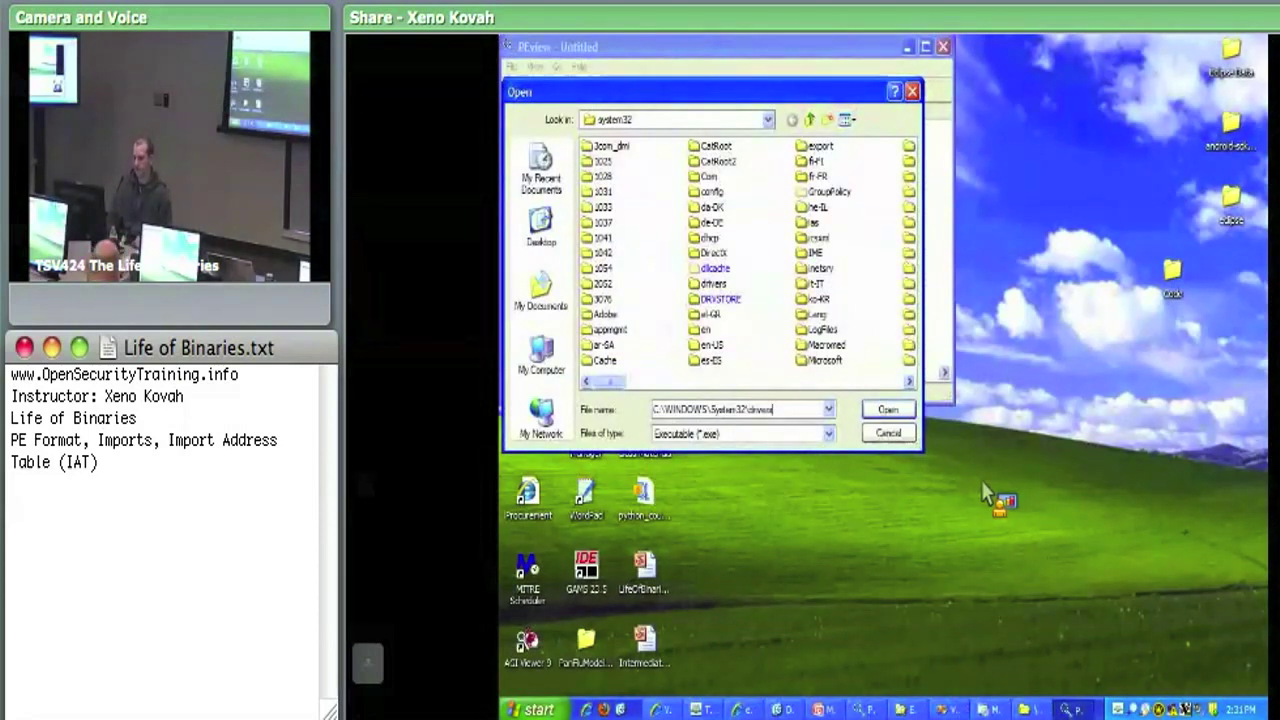
pyautogui.write('\\null.sys')
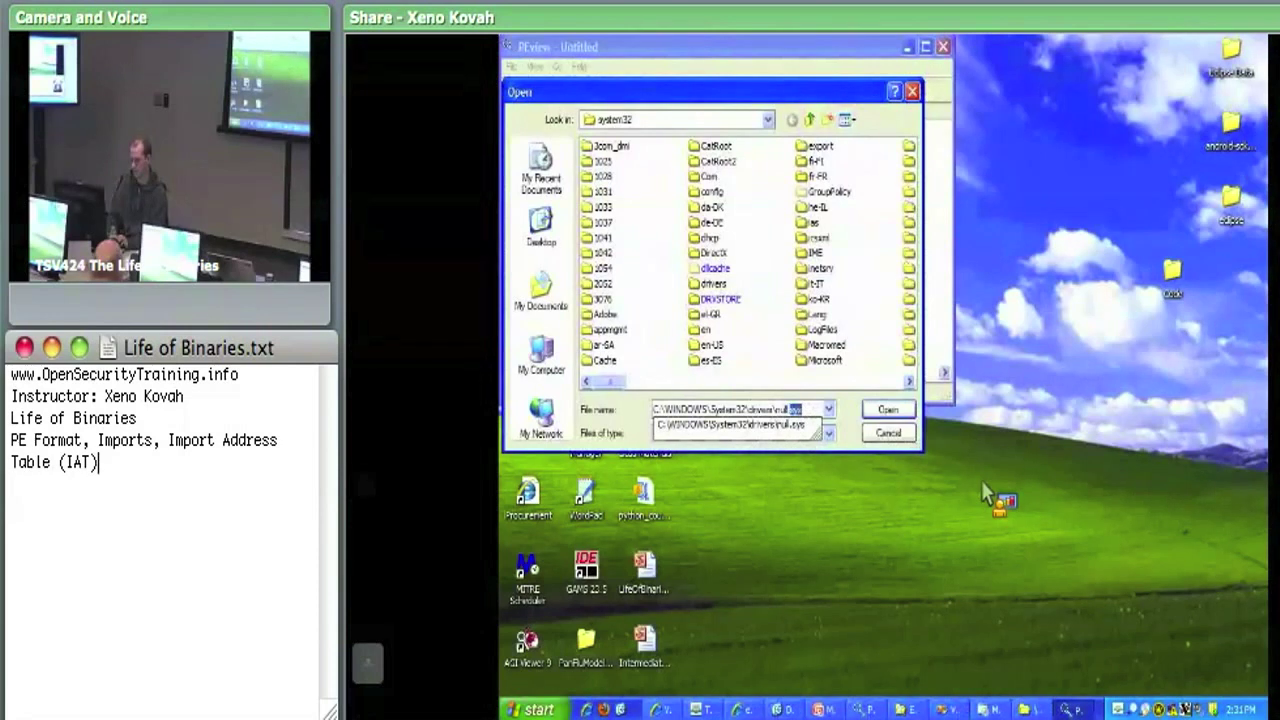
pyautogui.press('Down')
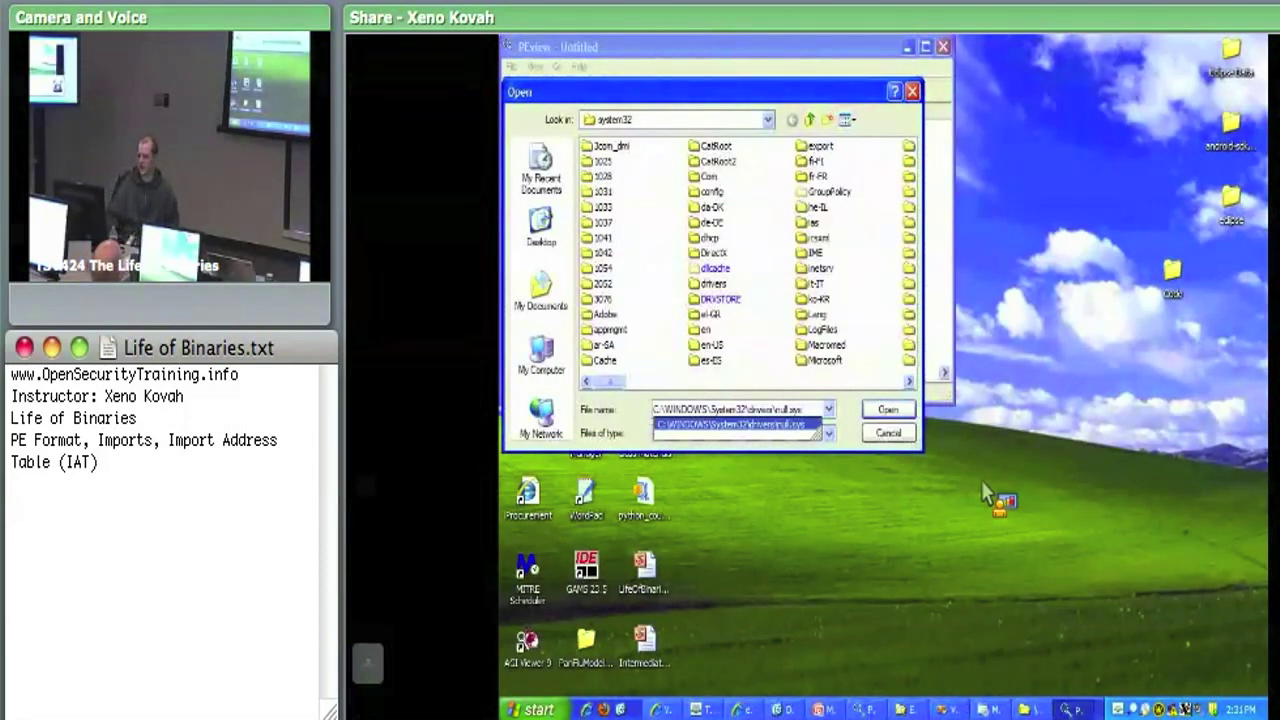
pyautogui.press('Return')
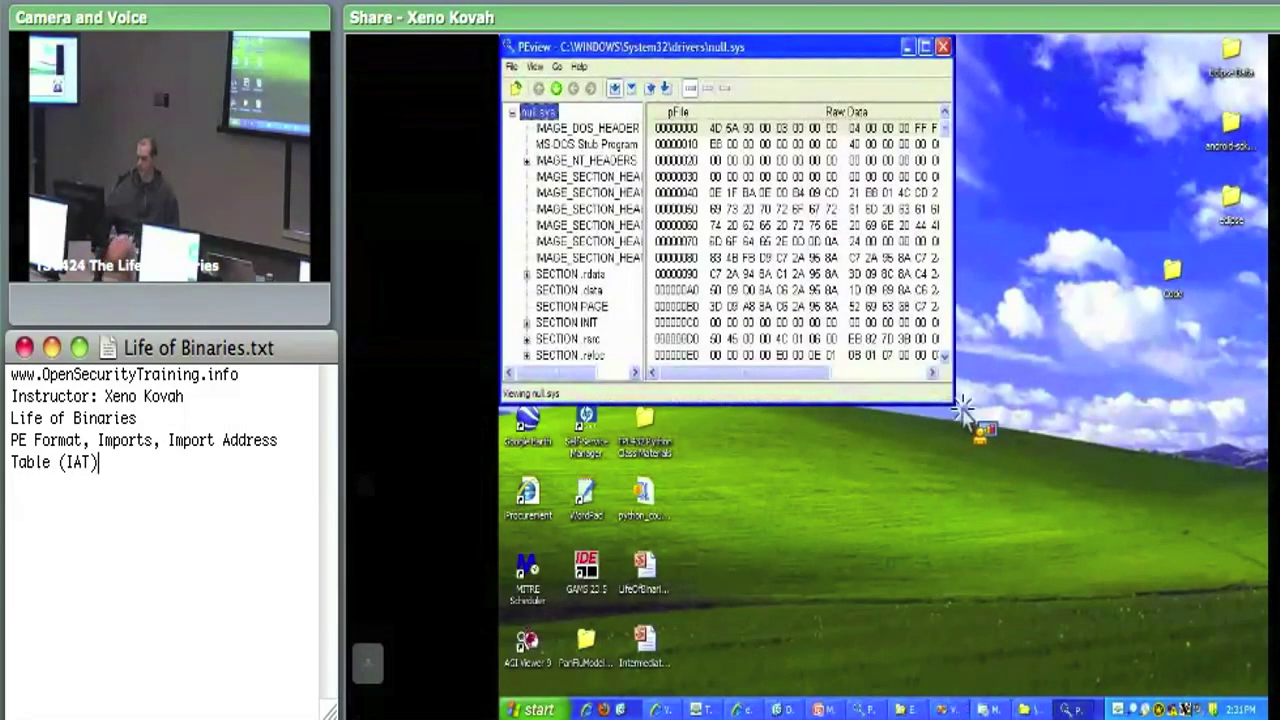
# Maximize the viewer window and widen the structure tree so the full section header names fit.
pyautogui.hotkey('alt', 'space')
pyautogui.press('x')
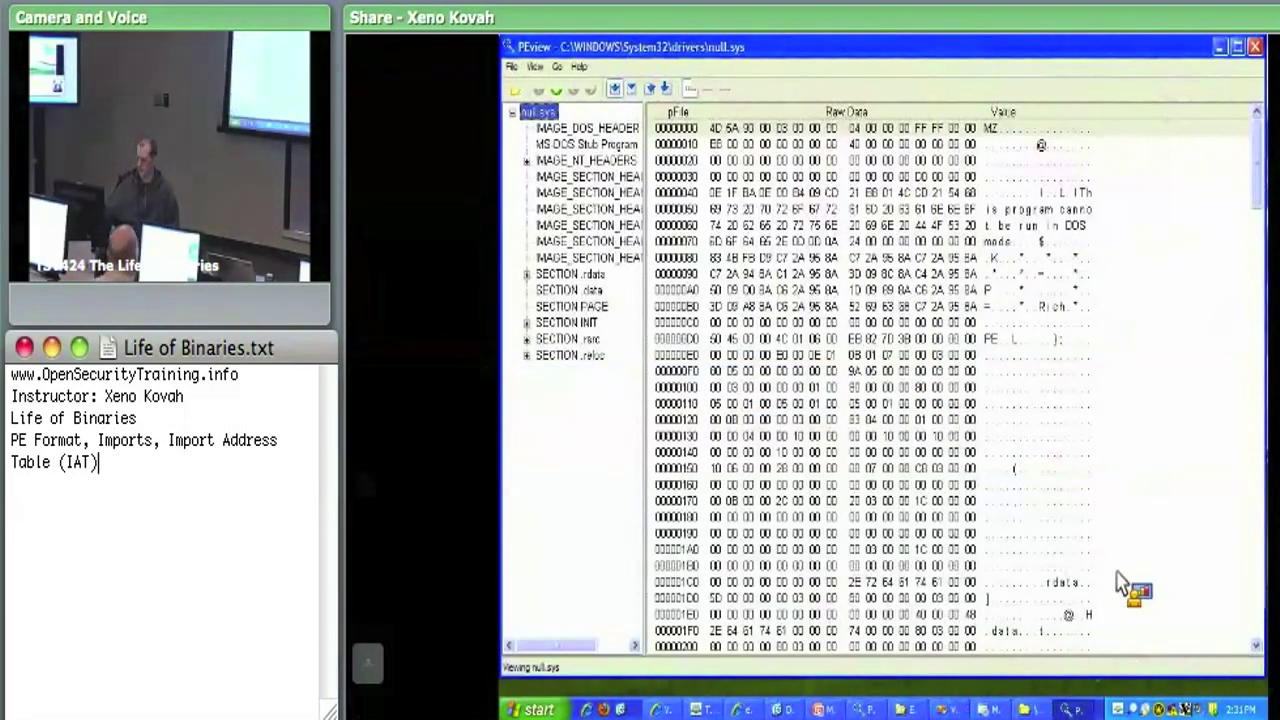
pyautogui.moveTo(648, 325); pyautogui.dragTo(717, 322)
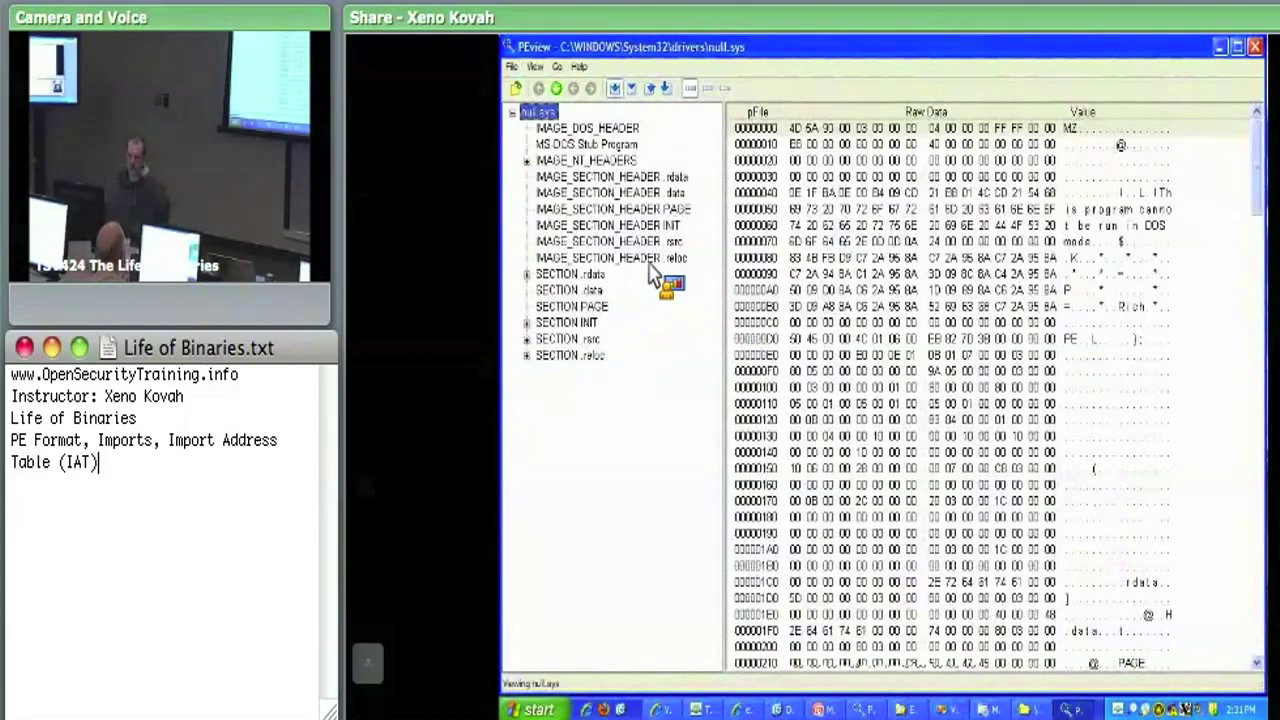
# Inspect the Signature field of IMAGE_DOS_HEADER and the matching start of the raw data for the whole null.sys file.
pyautogui.click(588, 131)
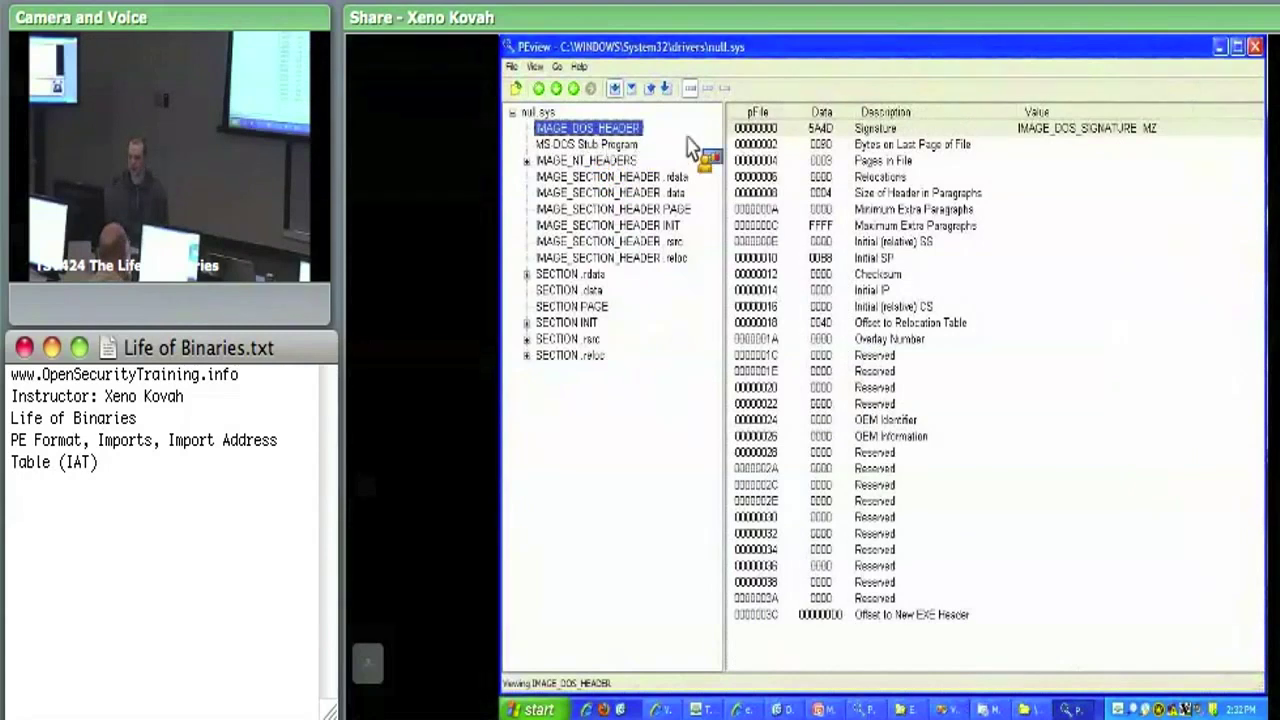
pyautogui.click(866, 132)
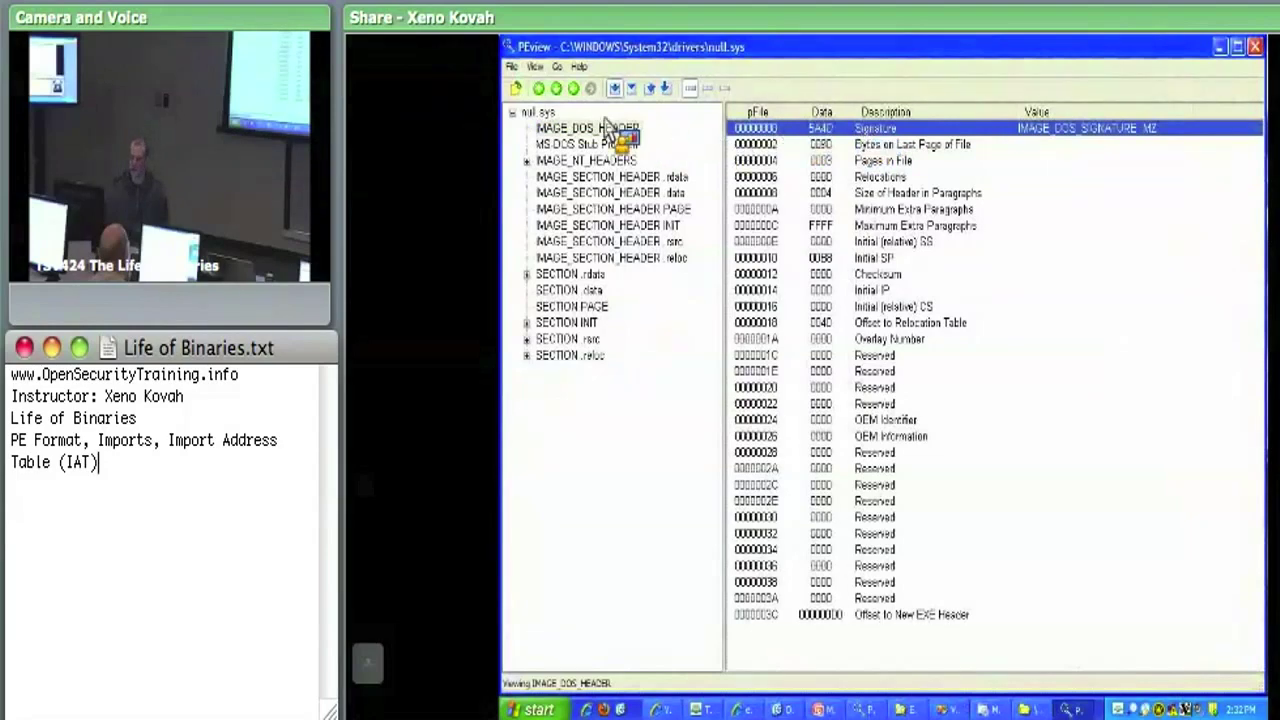
pyautogui.click(550, 115)
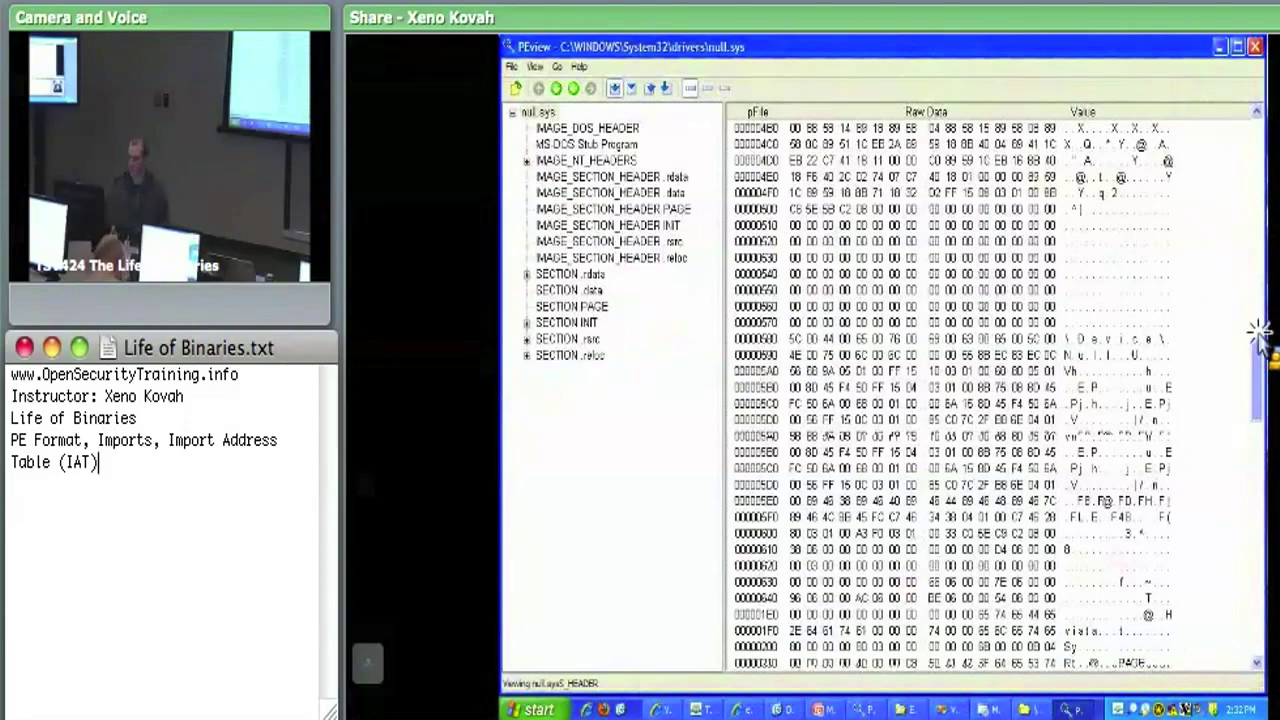
pyautogui.moveTo(1260, 211); pyautogui.dragTo(1258, 160)
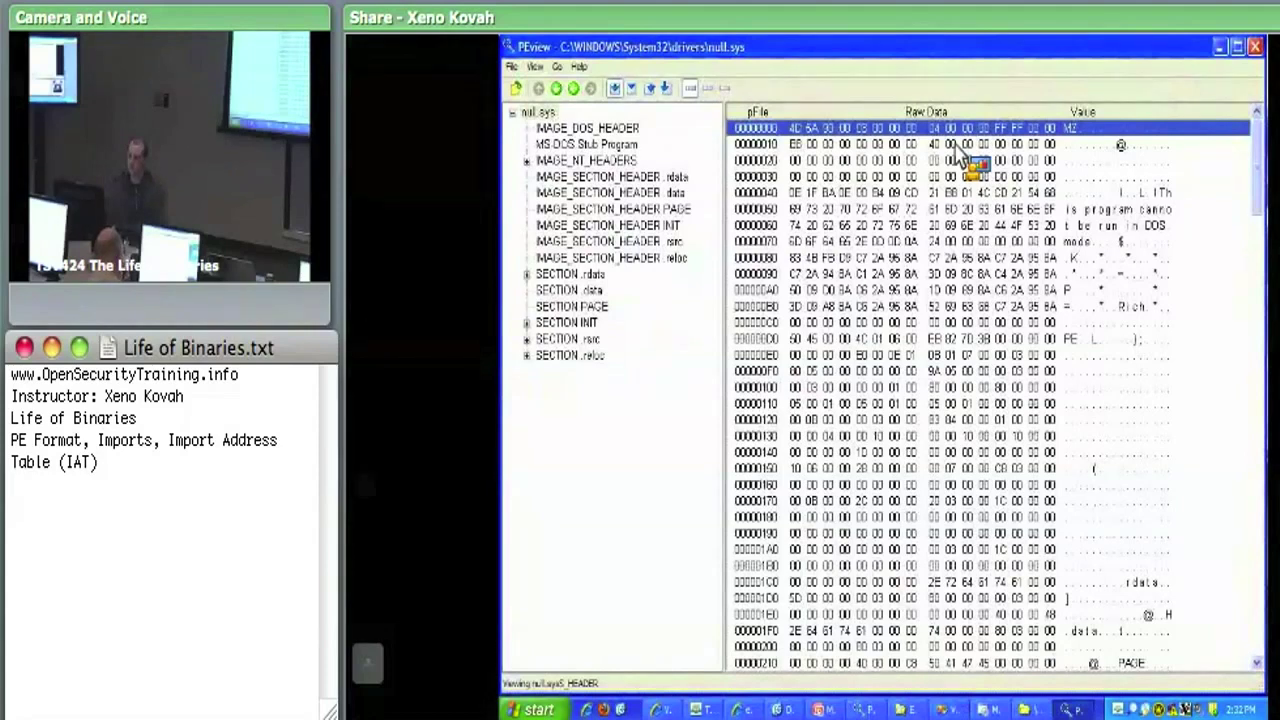
# Expand IMAGE_NT_HEADERS and highlight the entry under its Signature node.
pyautogui.click(612, 161)
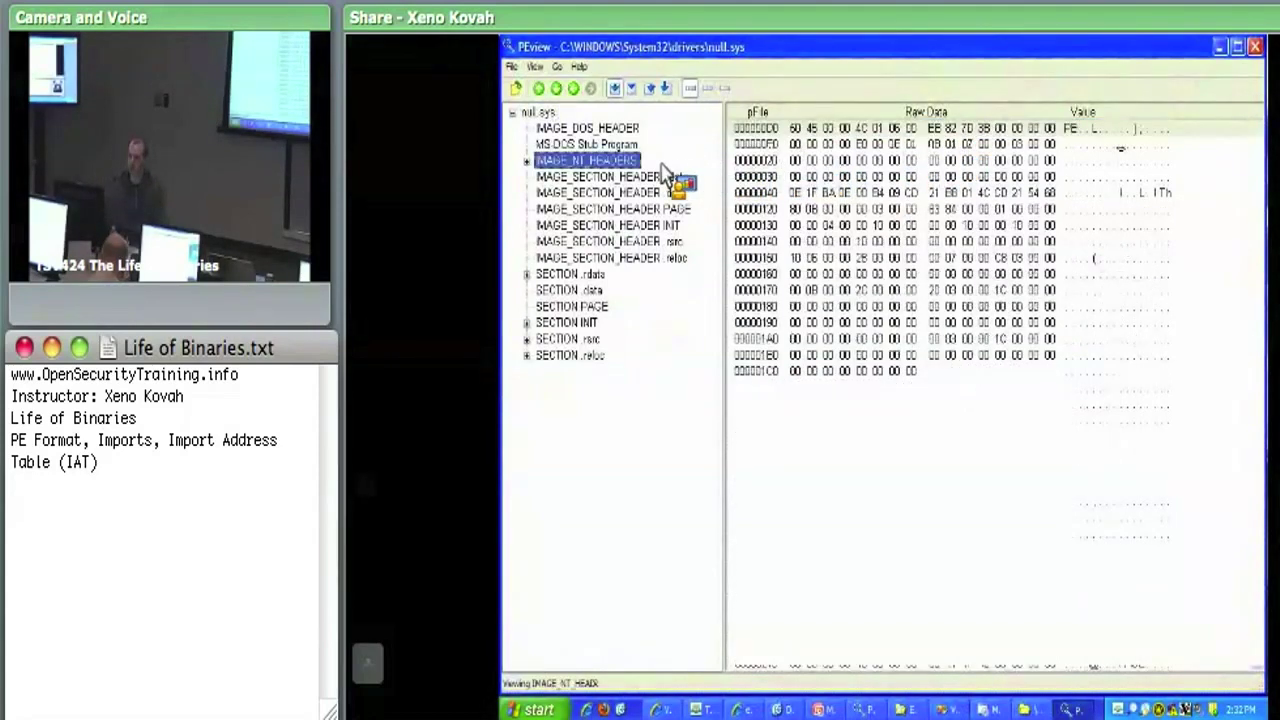
pyautogui.doubleClick(552, 163)
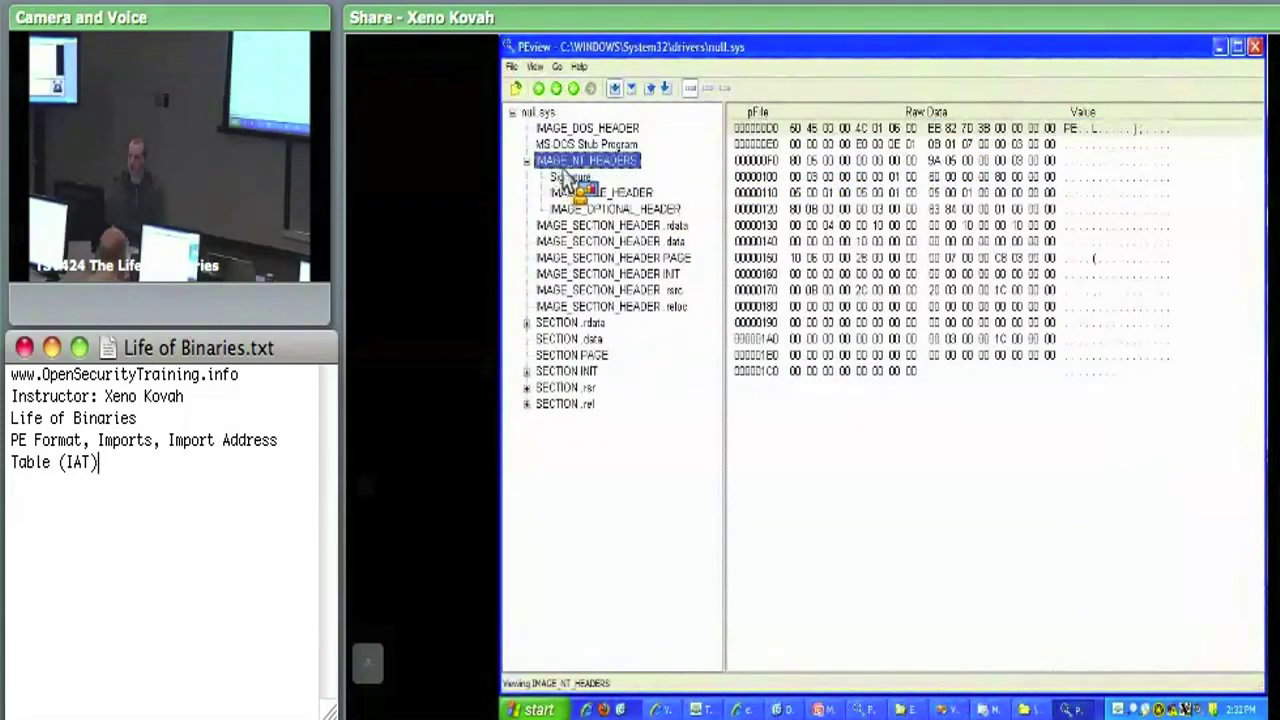
pyautogui.click(566, 177)
pyautogui.click(826, 129)
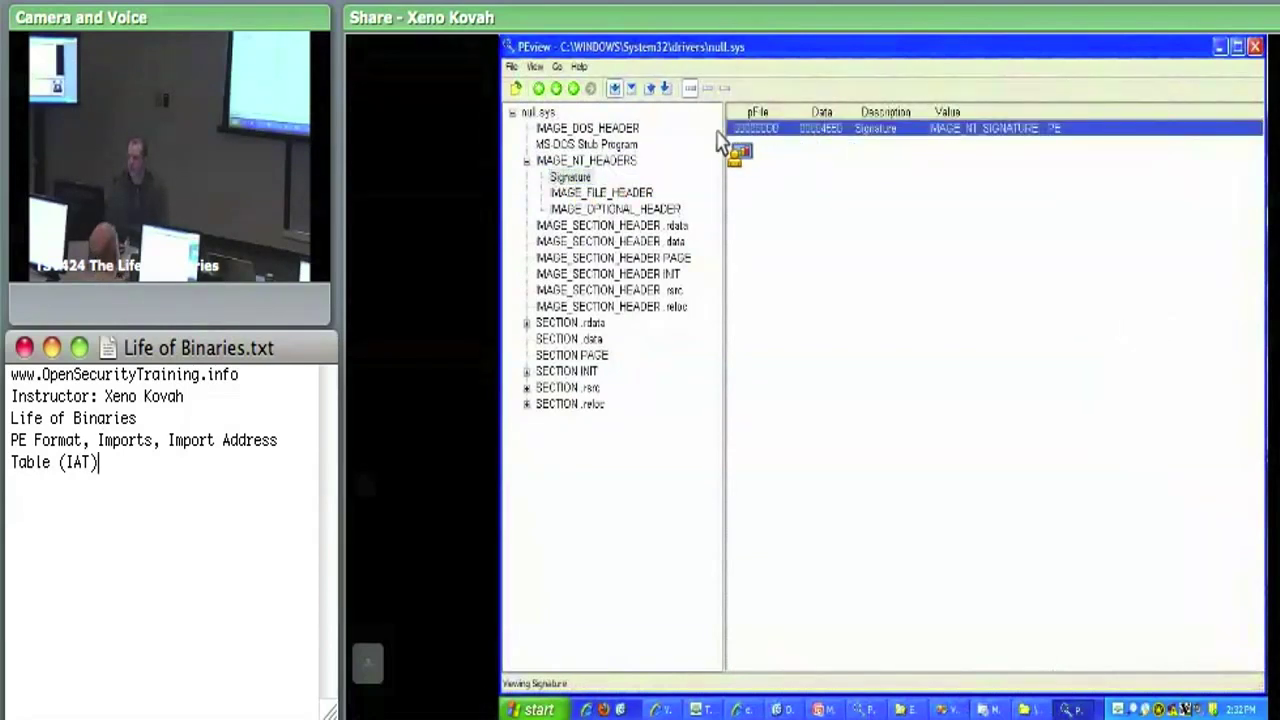
# Compare the DOS header's Offset to New EXE Header field with the start of IMAGE_NT_HEADERS and return to the whole file's raw data.
pyautogui.click(598, 128)
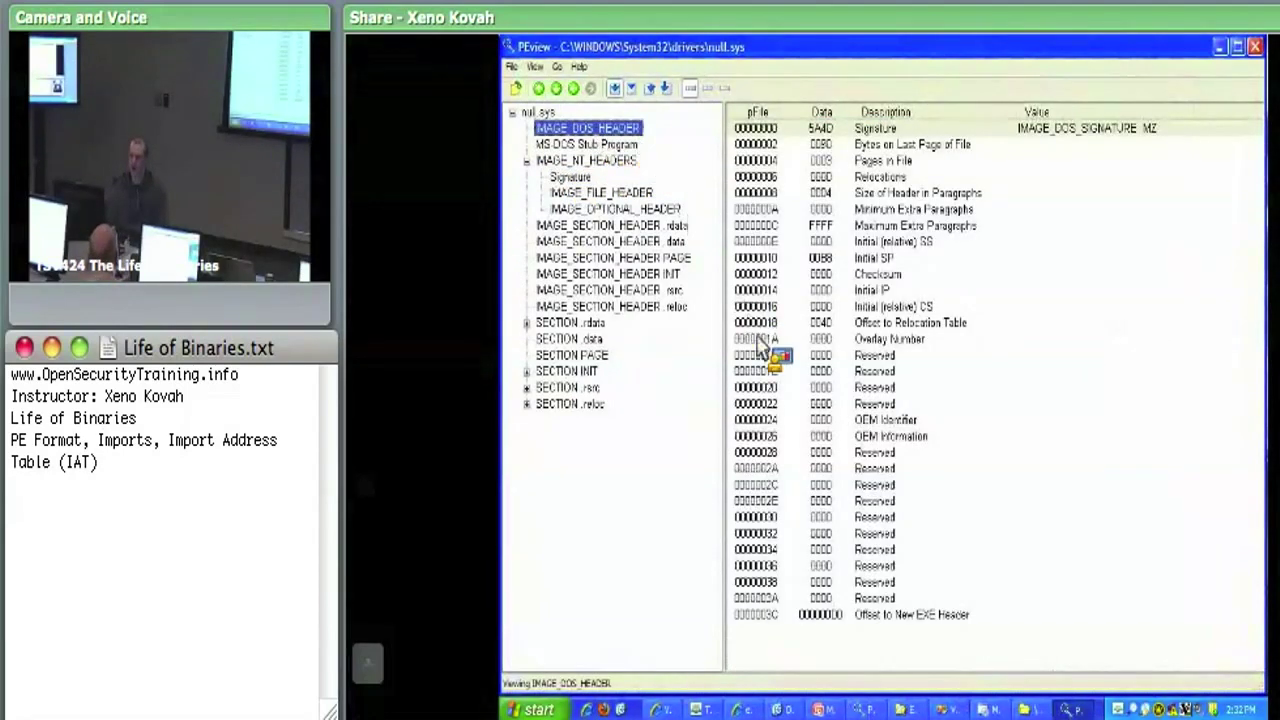
pyautogui.click(838, 615)
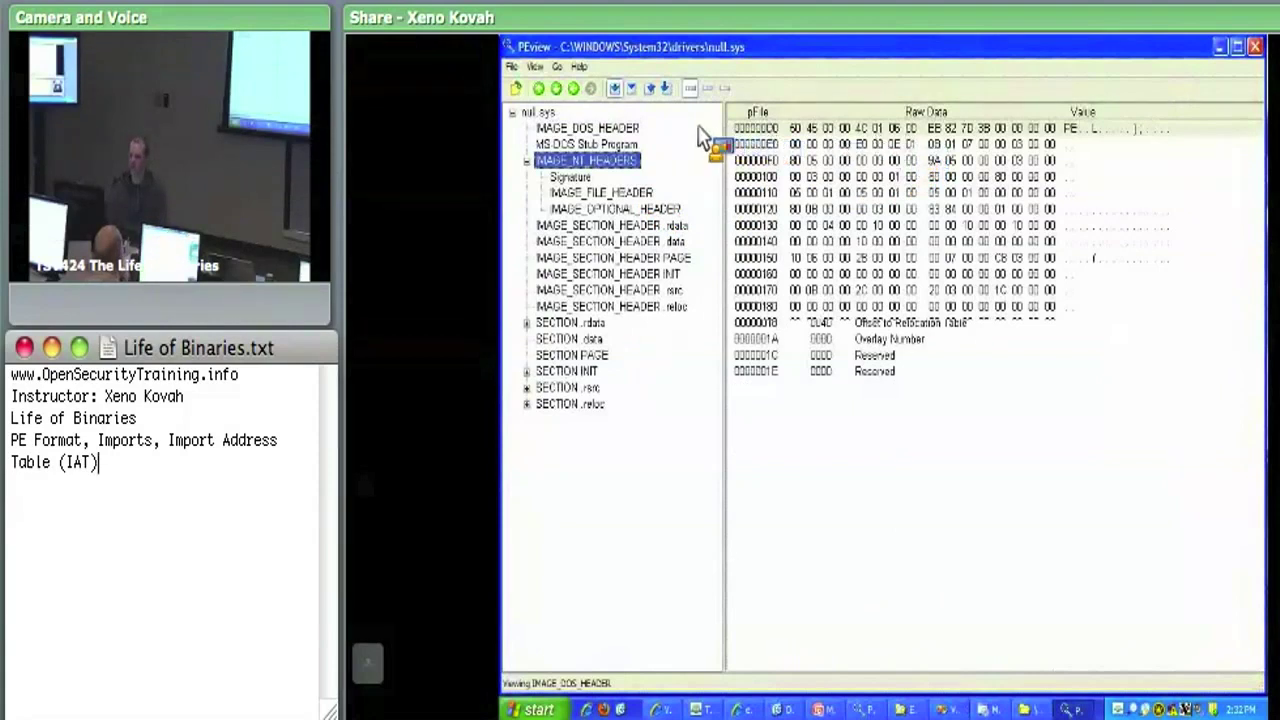
pyautogui.click(605, 129)
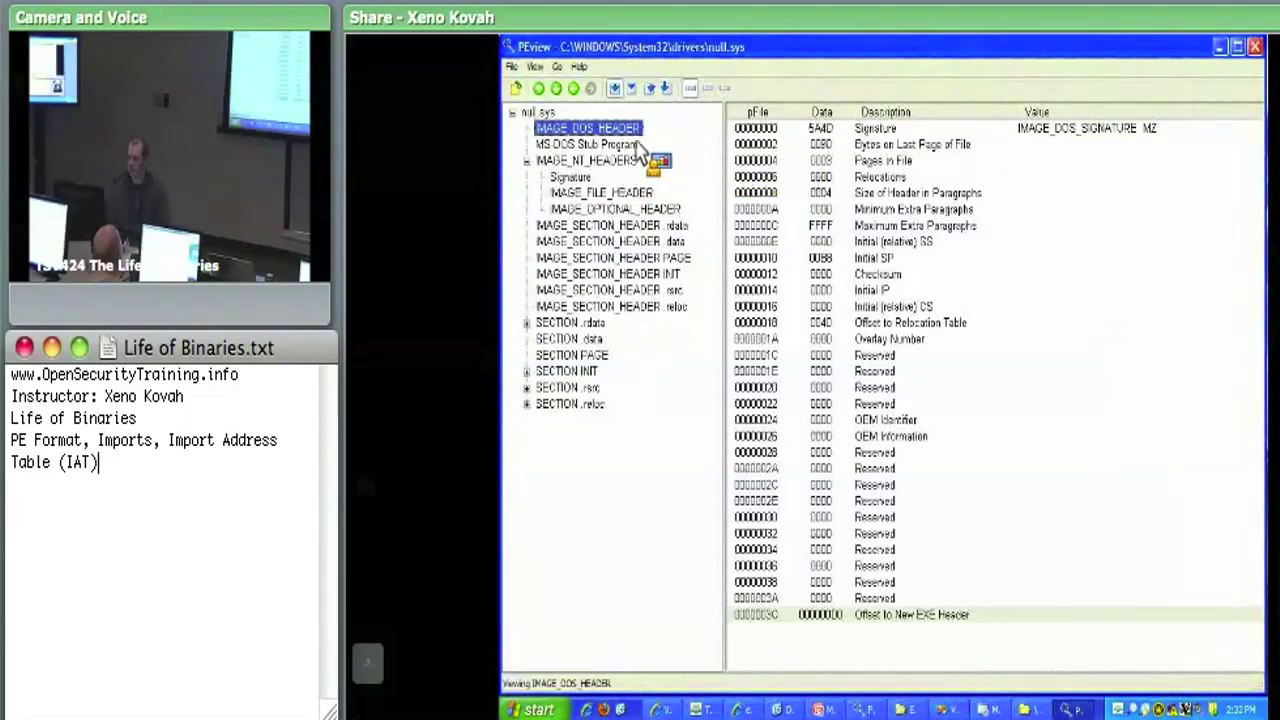
pyautogui.press('Up')
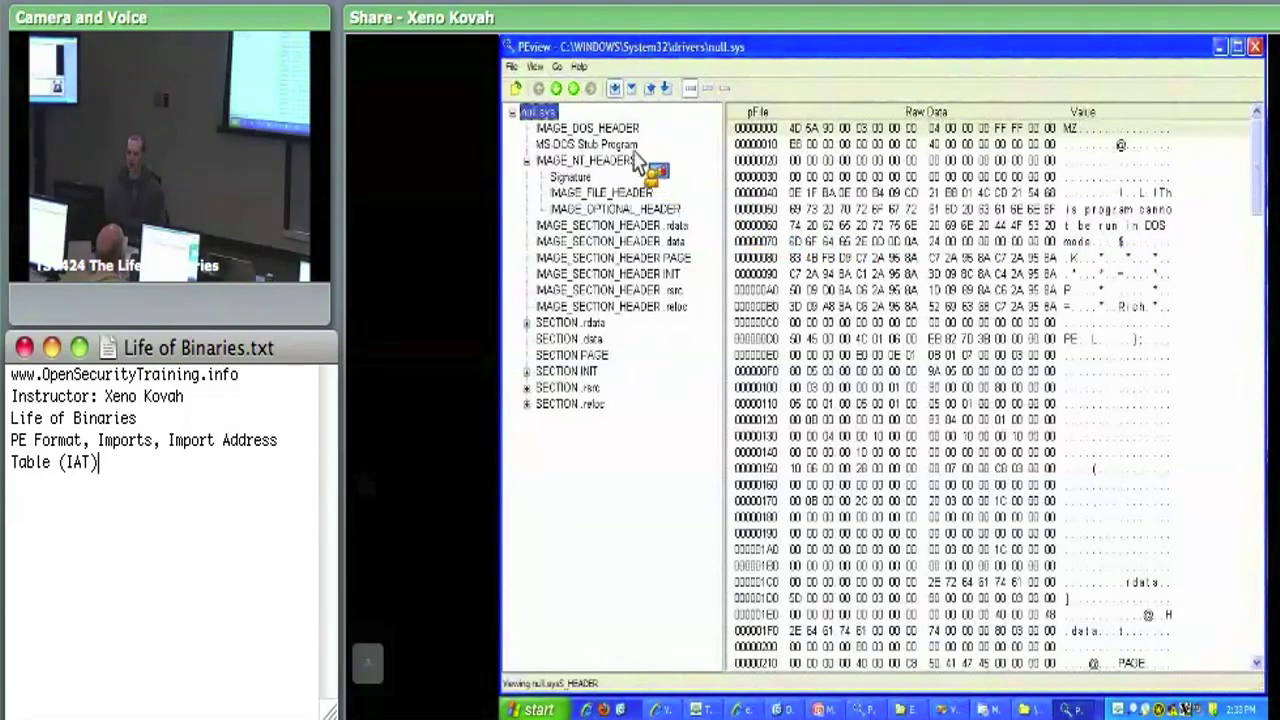
# Examine the raw bytes of the MS-DOS Stub Program, highlighting the row just before offset 00000090.
pyautogui.click(612, 129)
pyautogui.click(610, 144)
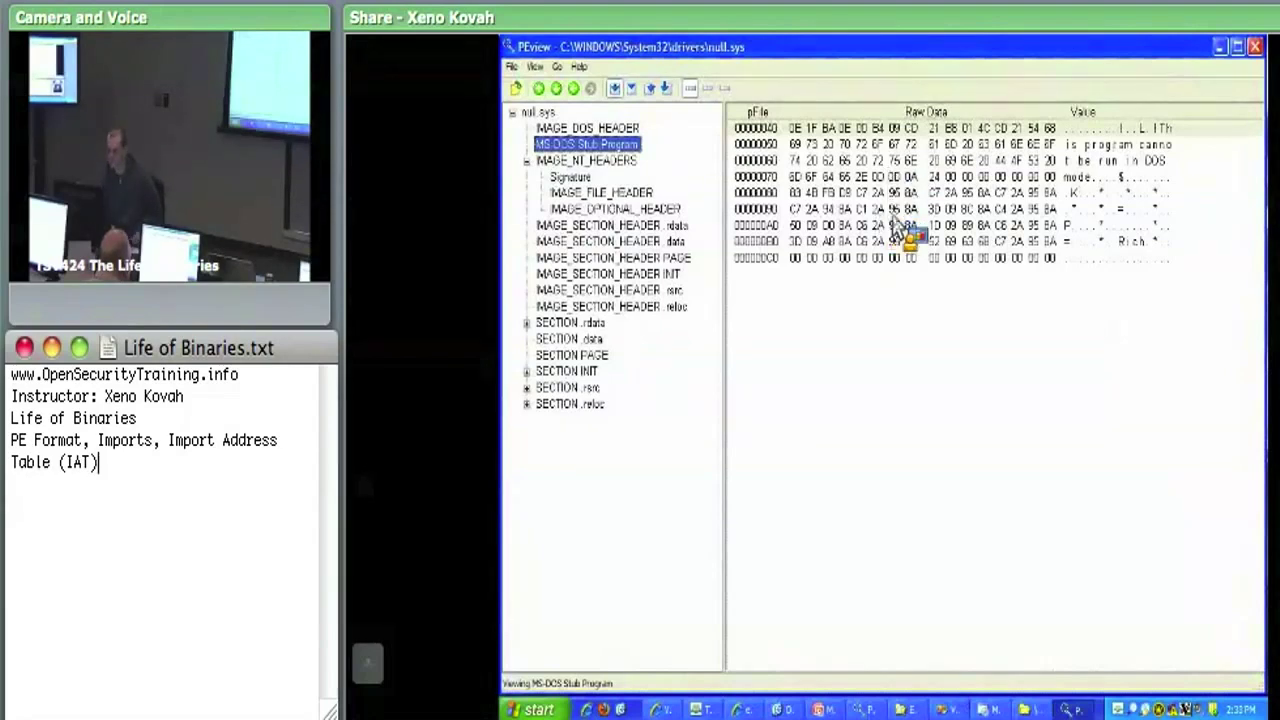
pyautogui.click(852, 193)
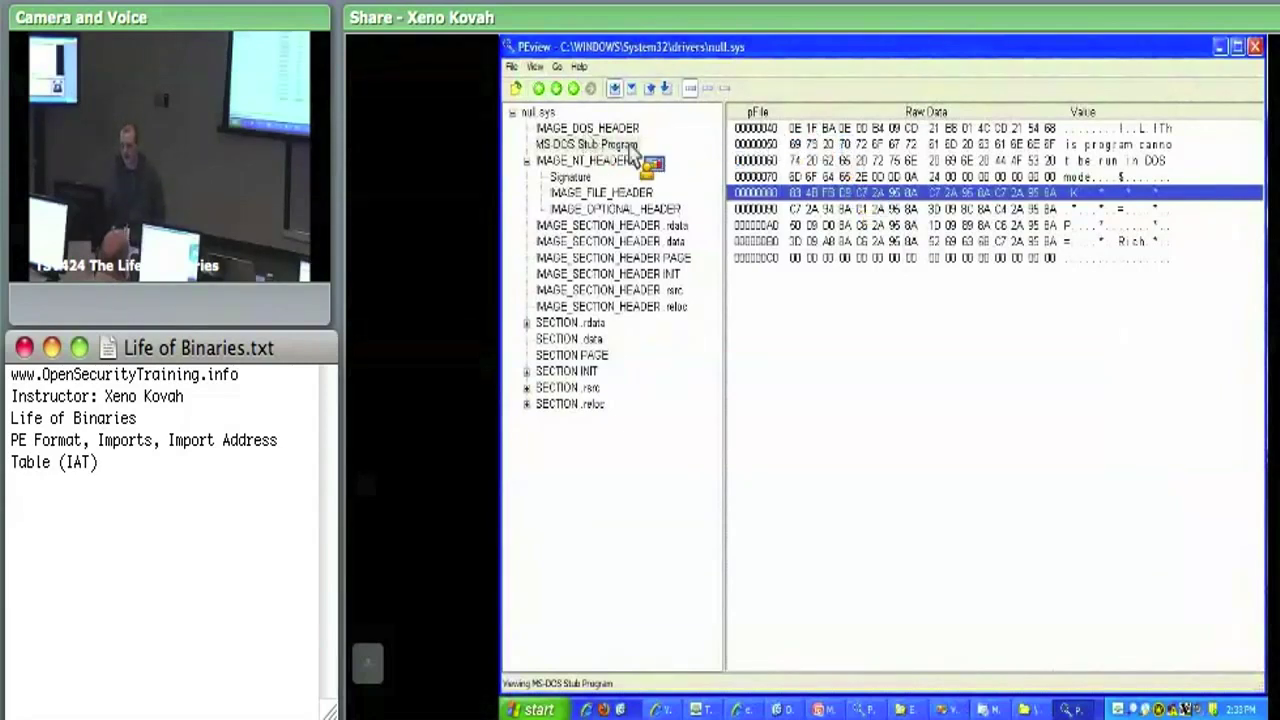
# Review the IMAGE_DOS_HEADER fields from Initial SP up to Size of Header in Paragraphs, and highlight Offset to New EXE Header.
pyautogui.press('Up')
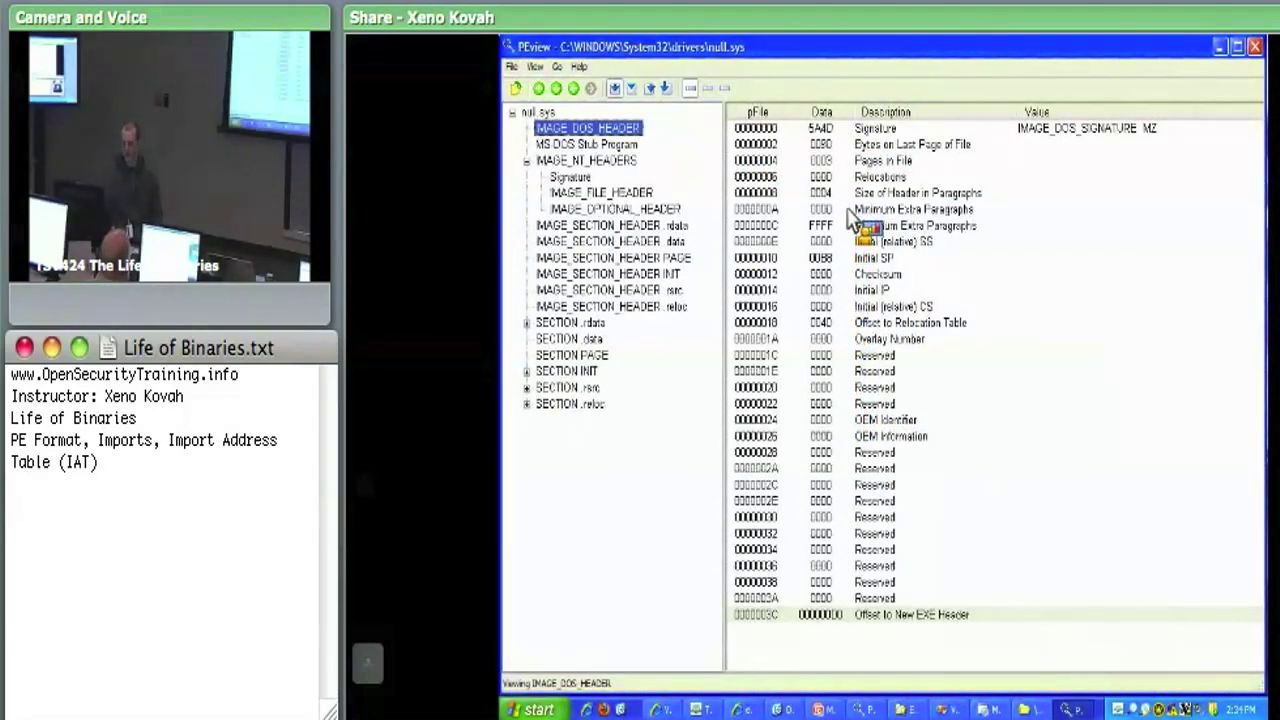
pyautogui.press('Tab')
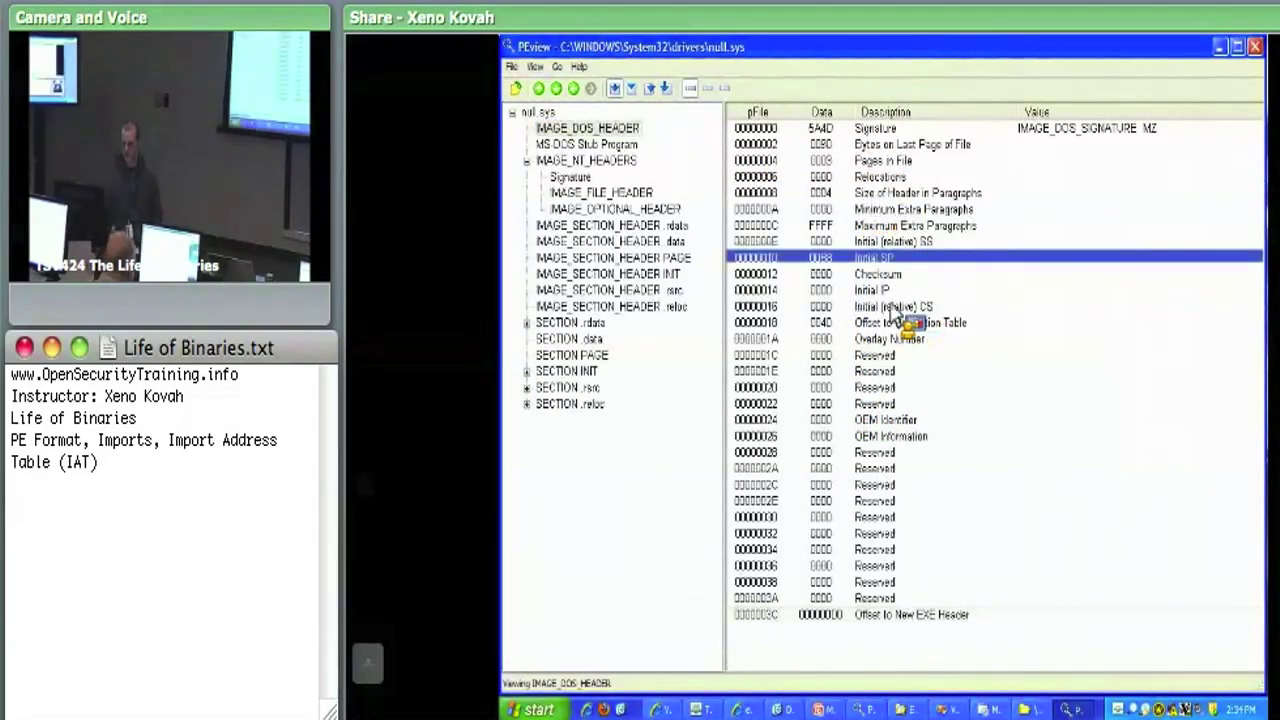
pyautogui.press('Up')
pyautogui.press('Up')
pyautogui.press('Up')
pyautogui.press('Up')
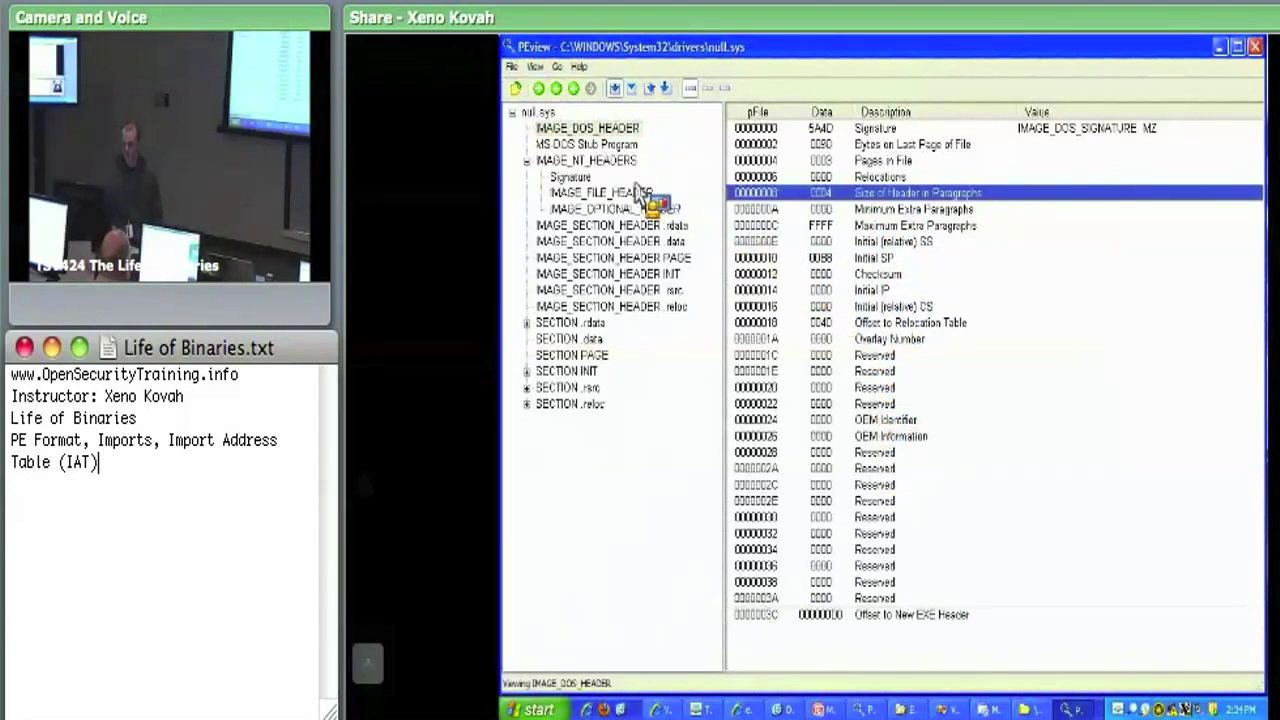
pyautogui.click(838, 618)
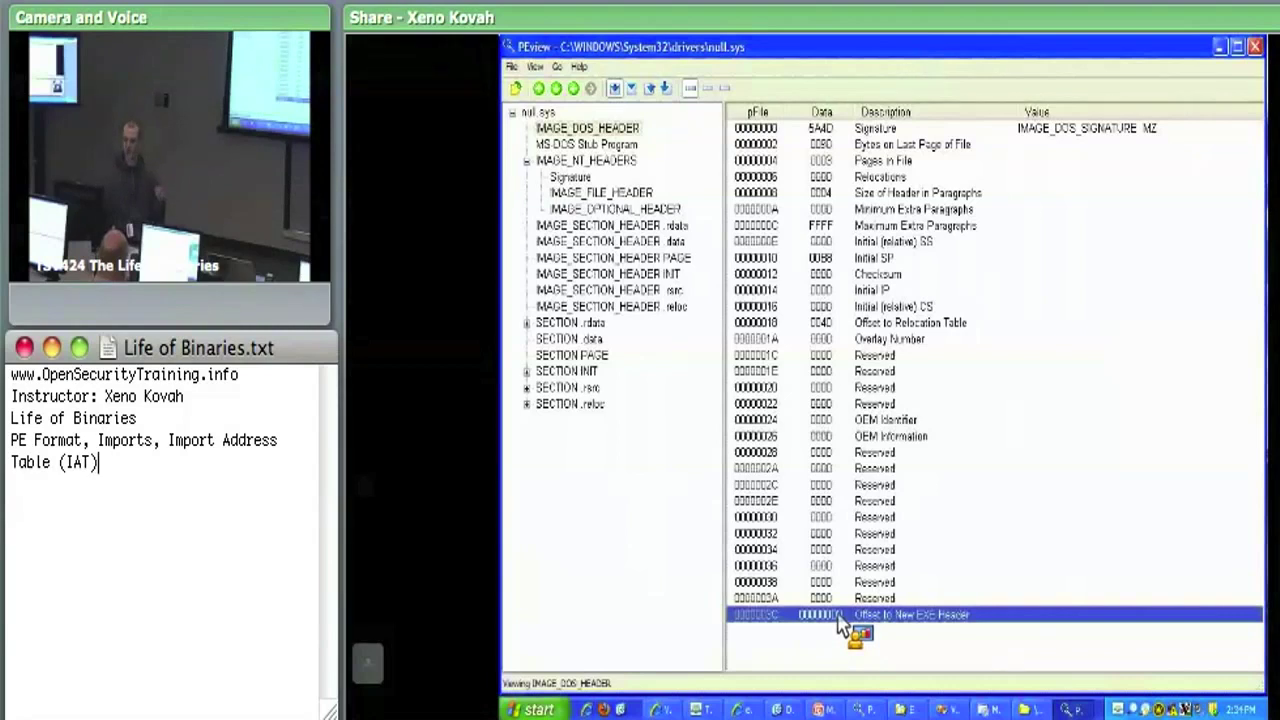
# Highlight the first raw data row of IMAGE_NT_HEADERS and view its Signature entry.
pyautogui.click(592, 162)
pyautogui.click(776, 132)
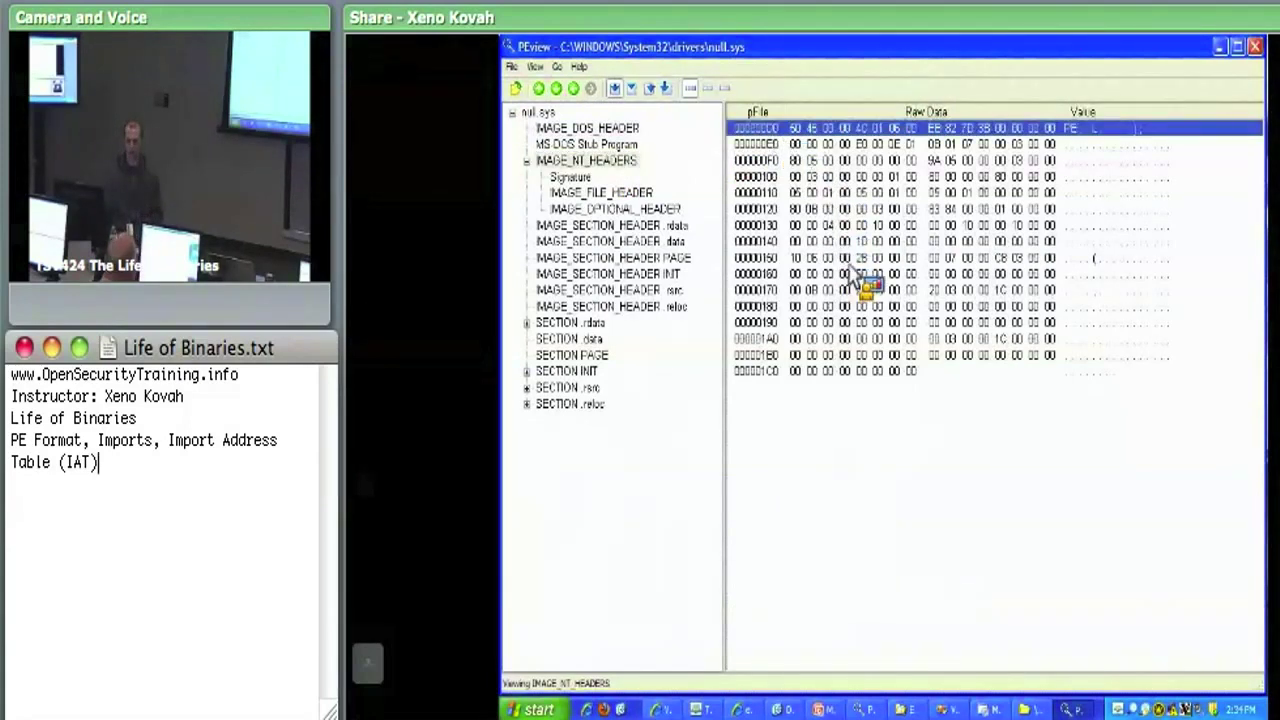
pyautogui.click(600, 177)
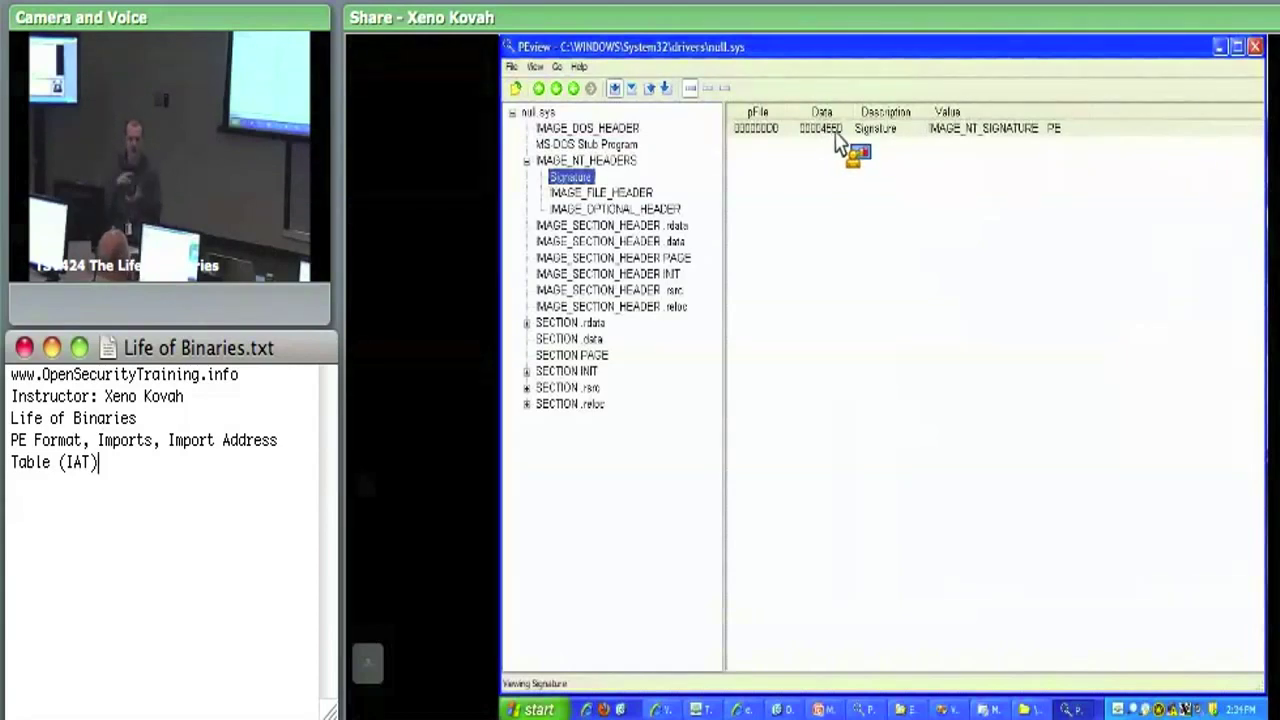
# View the IMAGE_FILE_HEADER fields and highlight the Time Date Stamp entry.
pyautogui.click(605, 196)
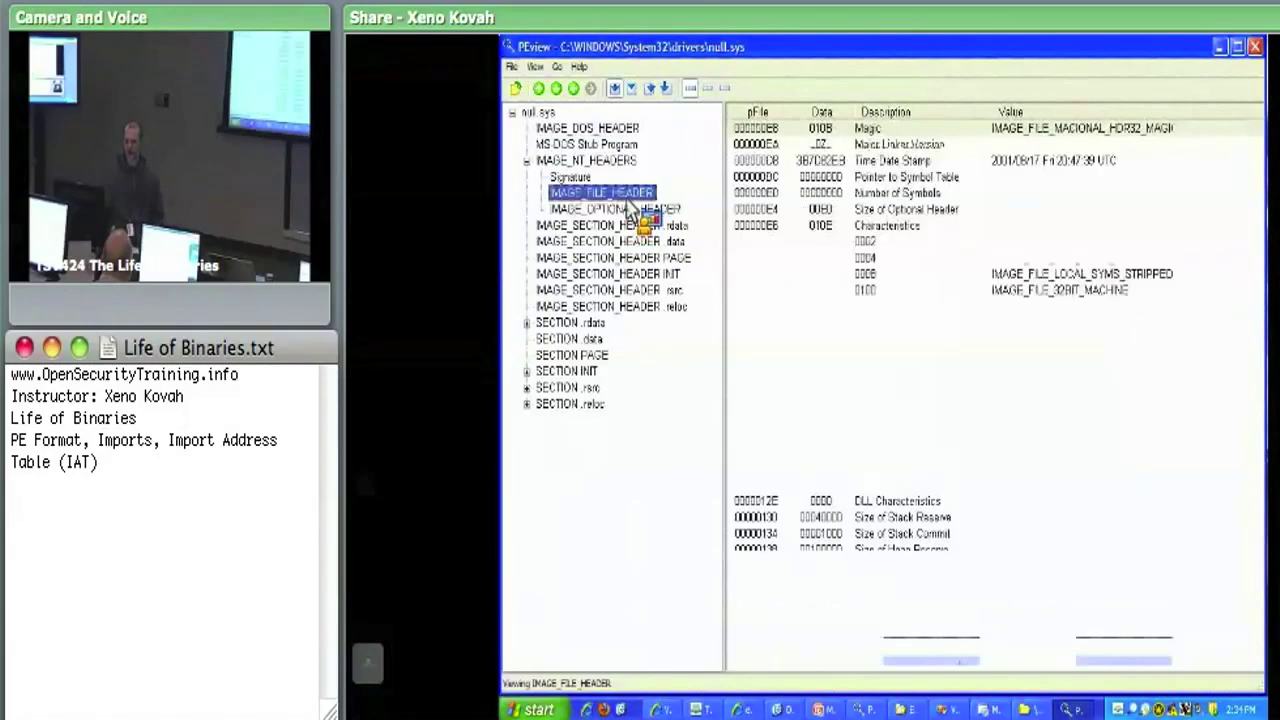
pyautogui.click(628, 210)
pyautogui.click(626, 198)
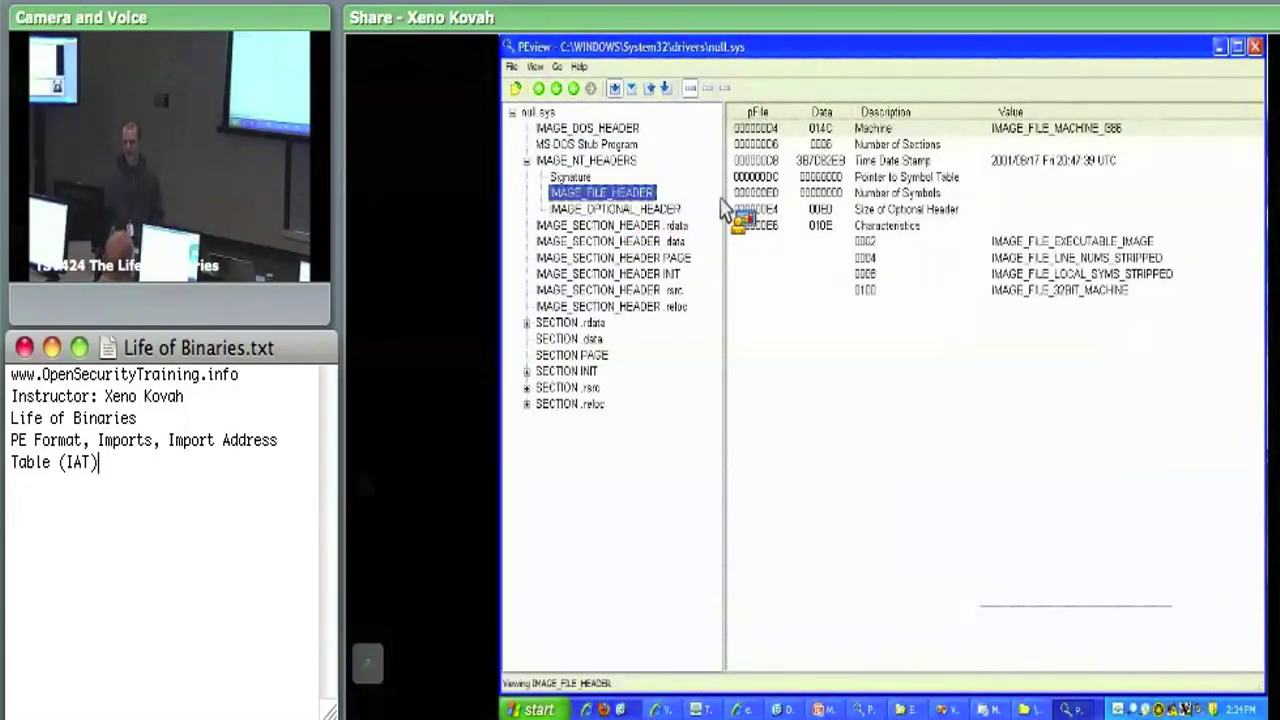
pyautogui.click(822, 164)
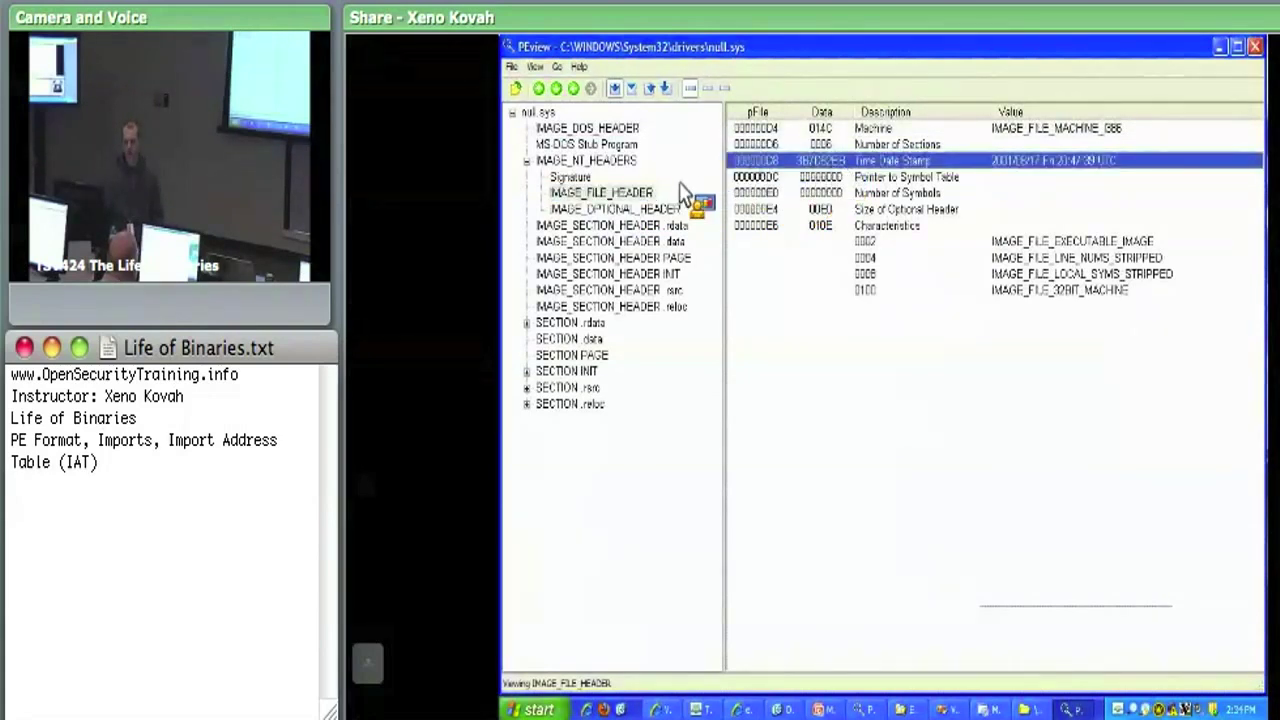
pyautogui.moveTo(628, 172); pyautogui.dragTo(884, 172)
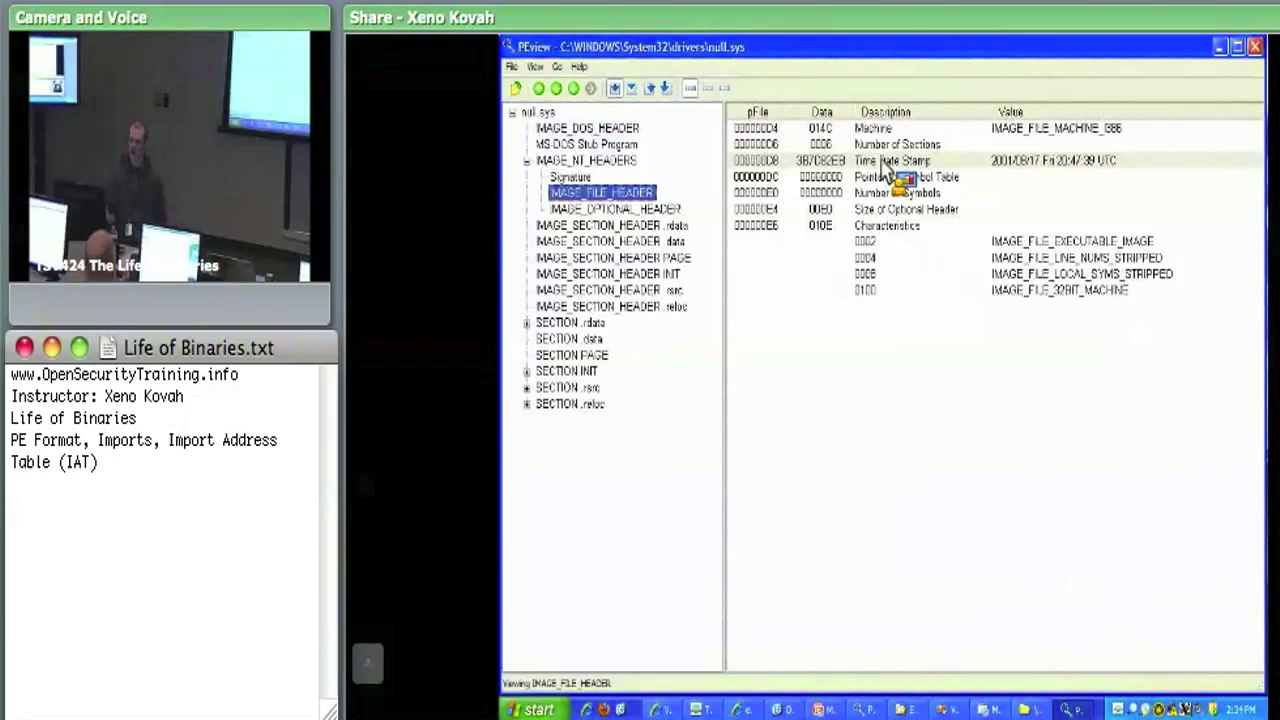
pyautogui.moveTo(884, 172); pyautogui.dragTo(1066, 176)
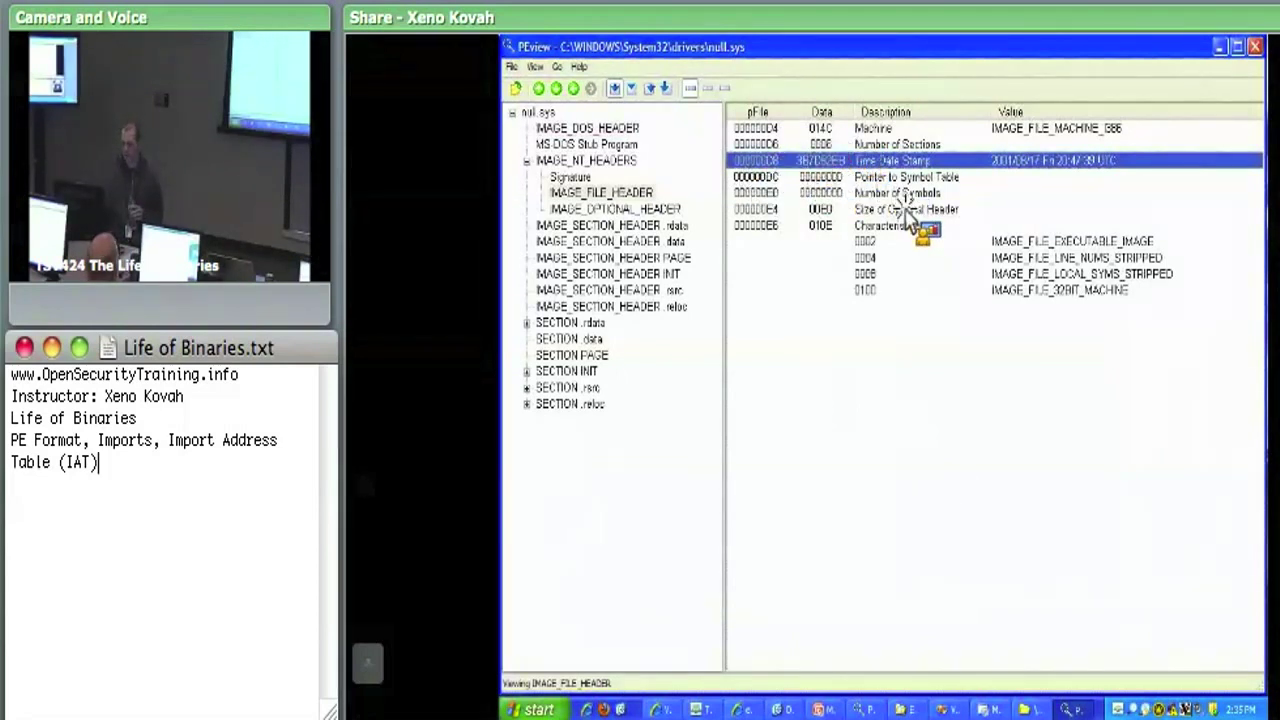
# Review the file header's Characteristics flags from IMAGE_FILE_EXECUTABLE_IMAGE down to IMAGE_FILE_32BIT_MACHINE.
pyautogui.click(1022, 245)
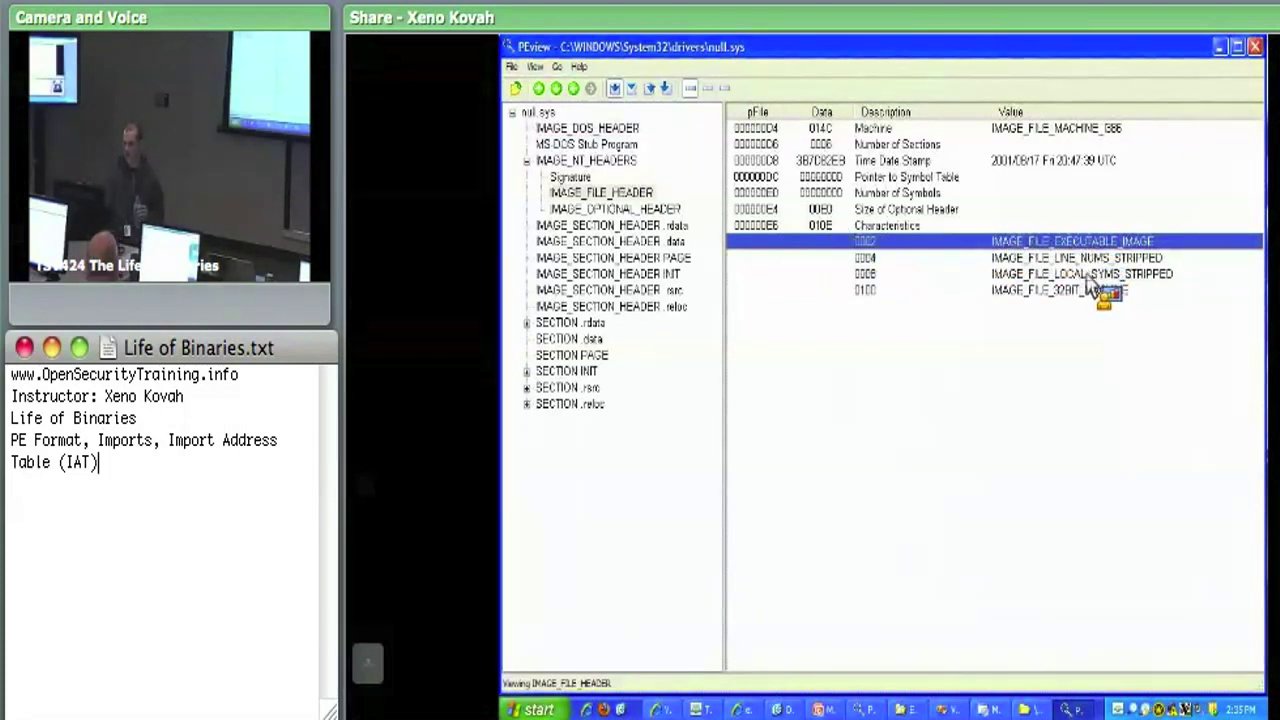
pyautogui.press('Down')
pyautogui.press('Down')
pyautogui.press('Down')
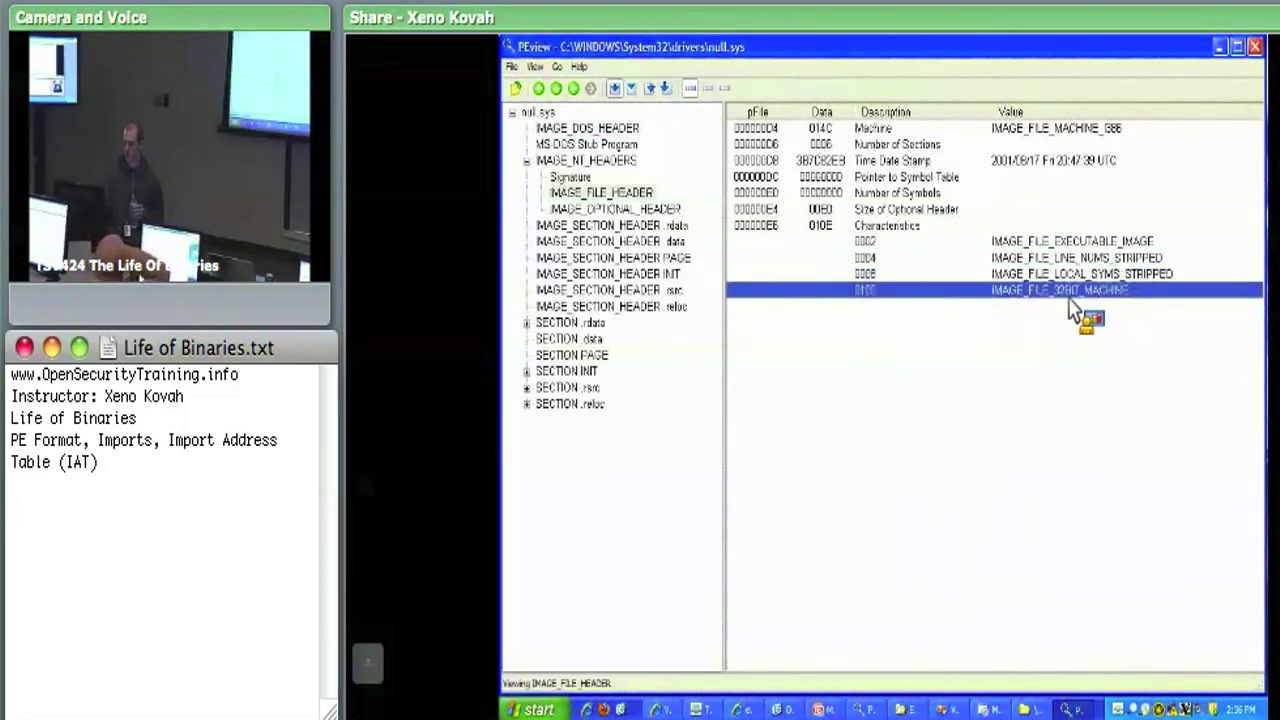
# Highlight Number of Sections in IMAGE_FILE_HEADER, and view the section headers for PAGE, INIT, .rsrc and .reloc.
pyautogui.click(964, 209)
pyautogui.click(930, 150)
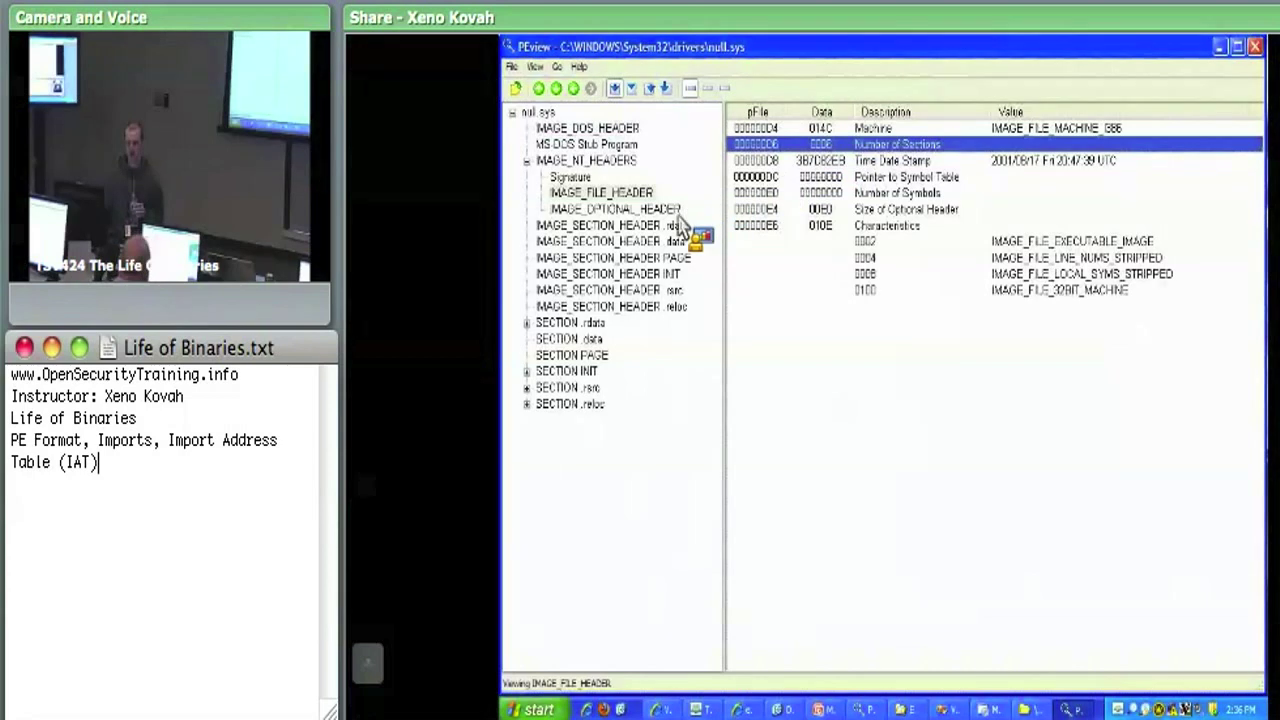
pyautogui.click(643, 257)
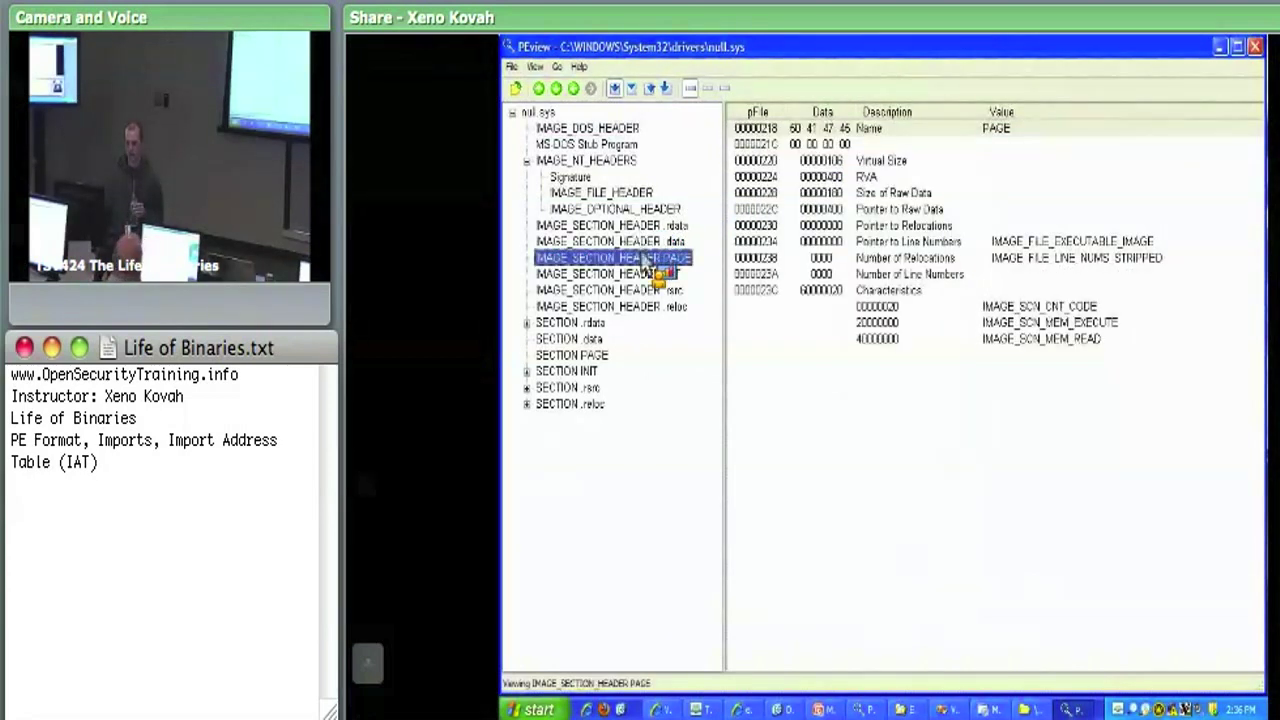
pyautogui.click(648, 274)
pyautogui.click(648, 290)
pyautogui.click(648, 304)
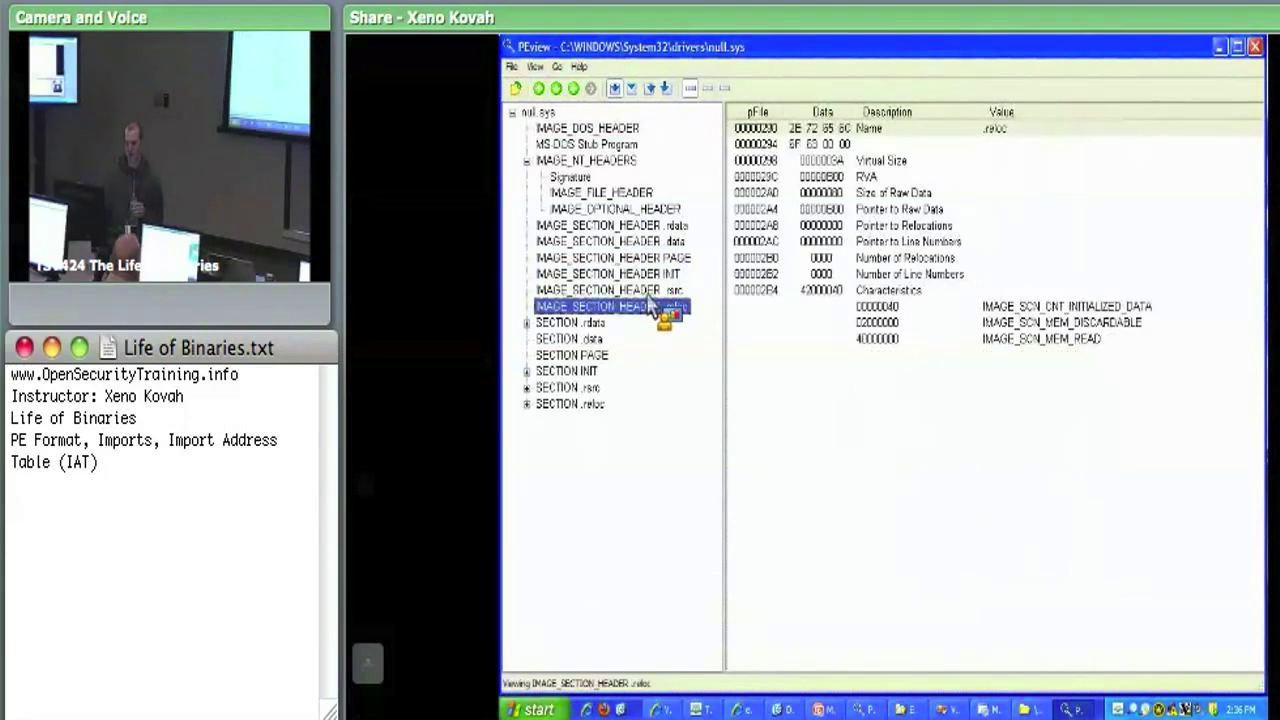
# View the section headers one by one from .rdata to .rsrc.
pyautogui.click(648, 227)
pyautogui.click(647, 241)
pyautogui.click(648, 257)
pyautogui.click(648, 274)
pyautogui.click(648, 290)
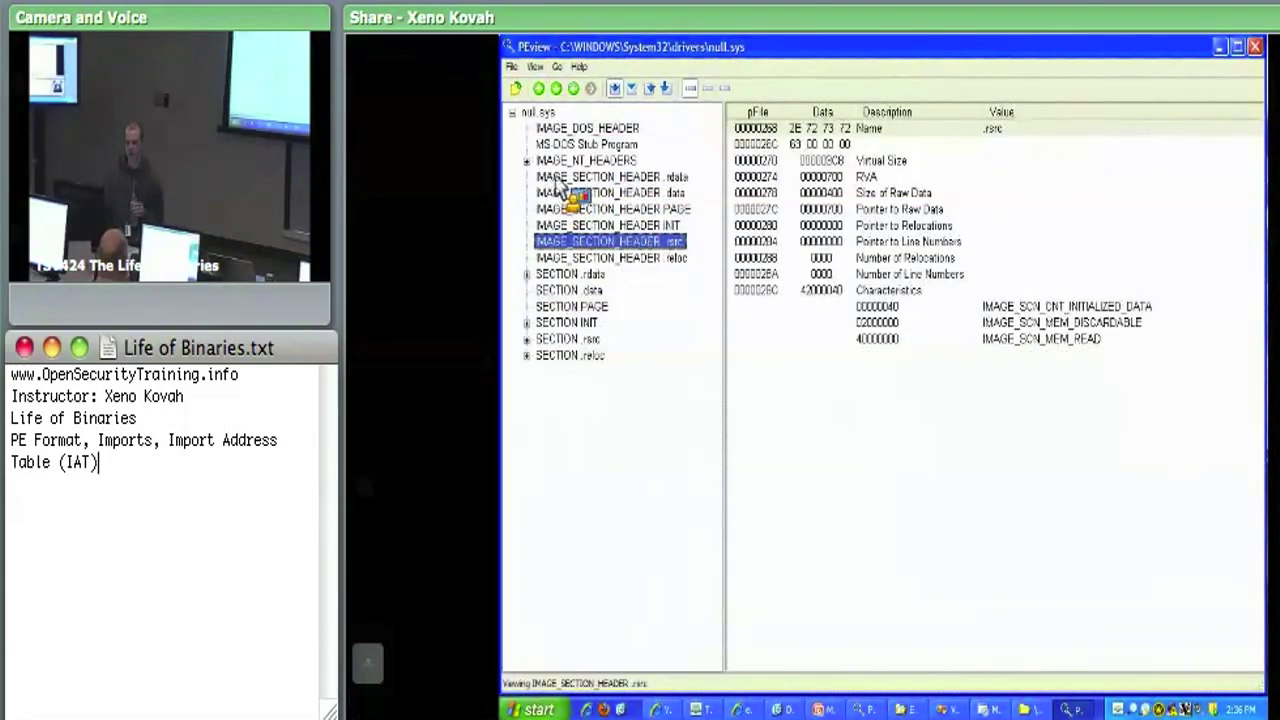
# View IMAGE_NT_HEADERS with its subtree collapsed, and step through all section headers from .rdata to .reloc.
pyautogui.click(598, 161)
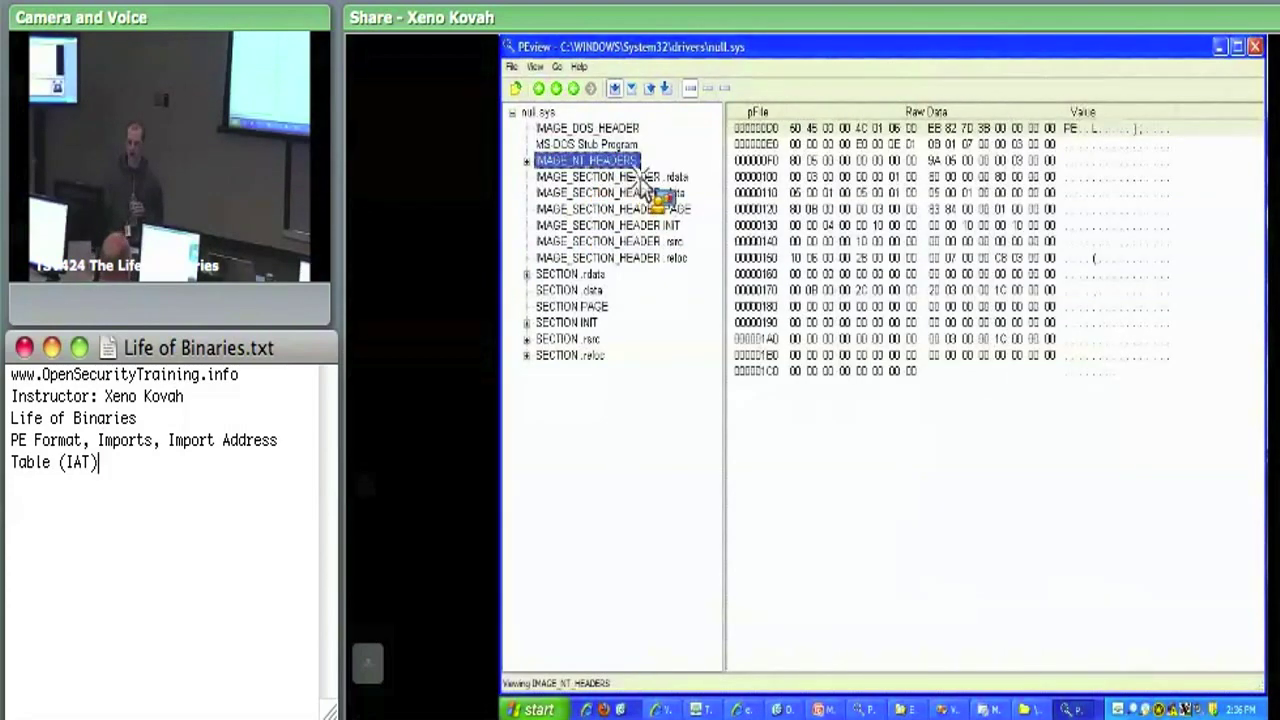
pyautogui.click(649, 177)
pyautogui.click(649, 193)
pyautogui.click(650, 209)
pyautogui.click(650, 225)
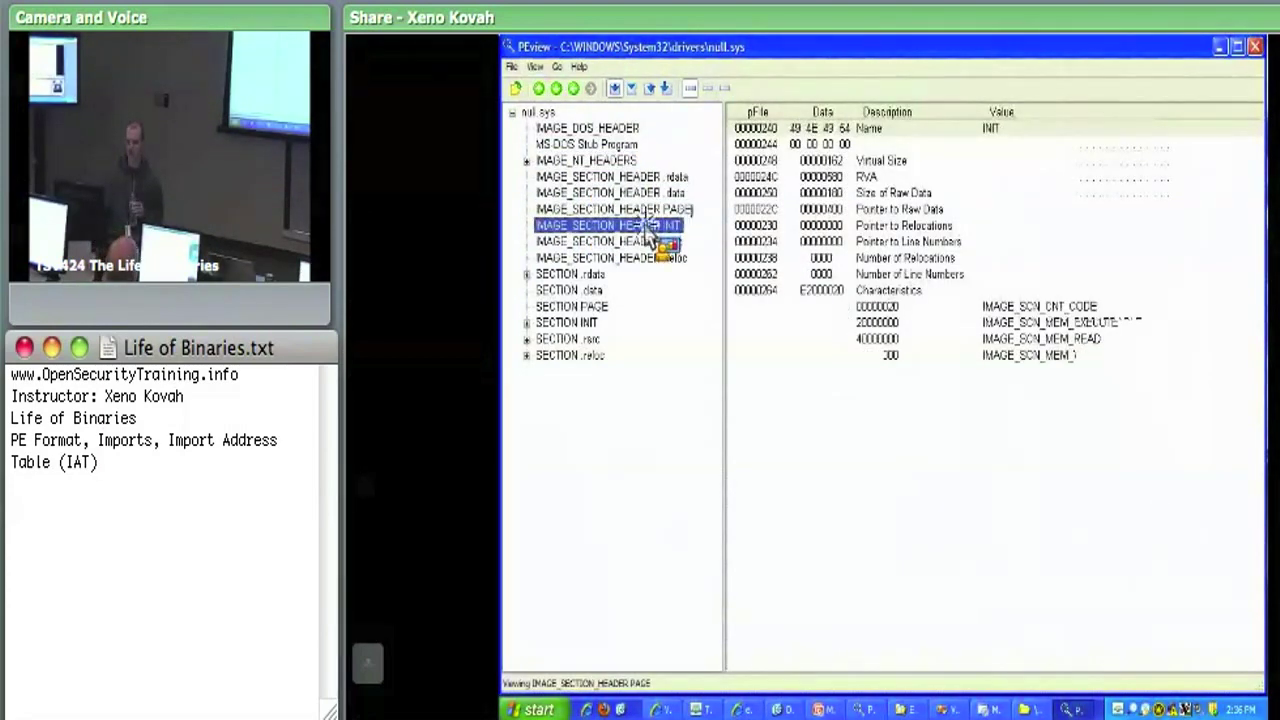
pyautogui.click(650, 241)
pyautogui.click(650, 257)
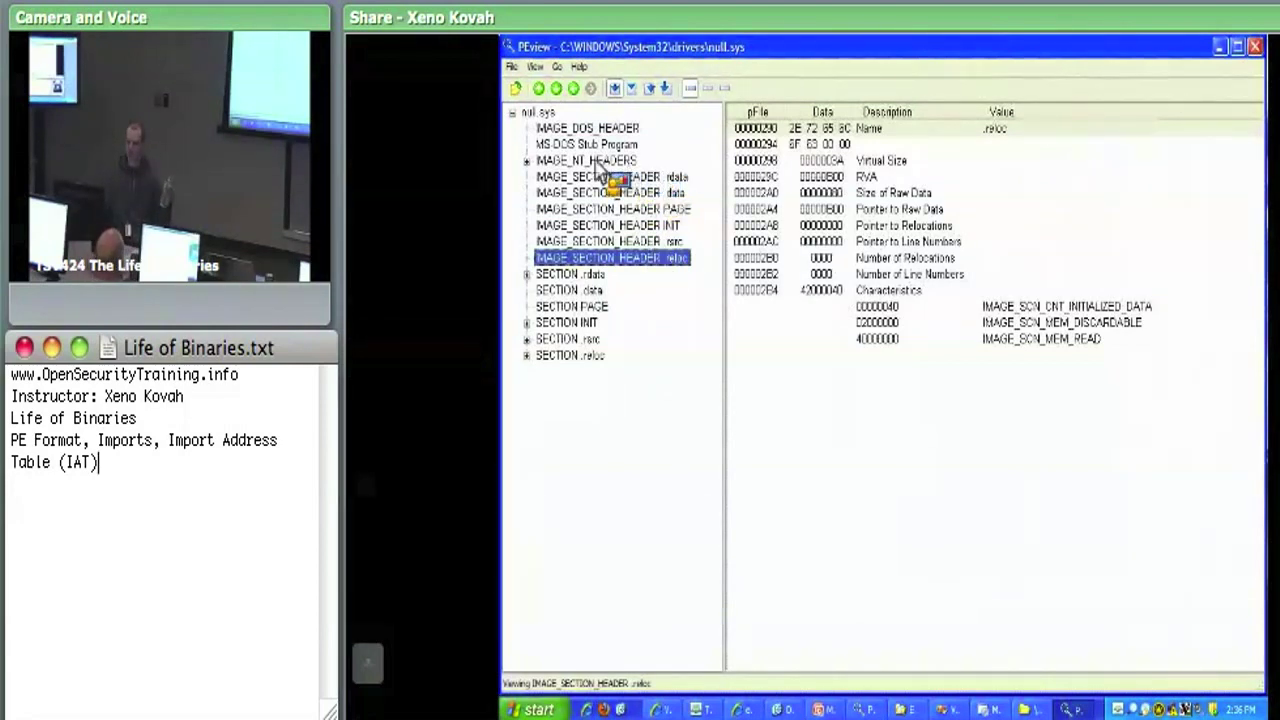
# Expand IMAGE_NT_HEADERS and highlight Number of Sections in its file header.
pyautogui.doubleClick(560, 161)
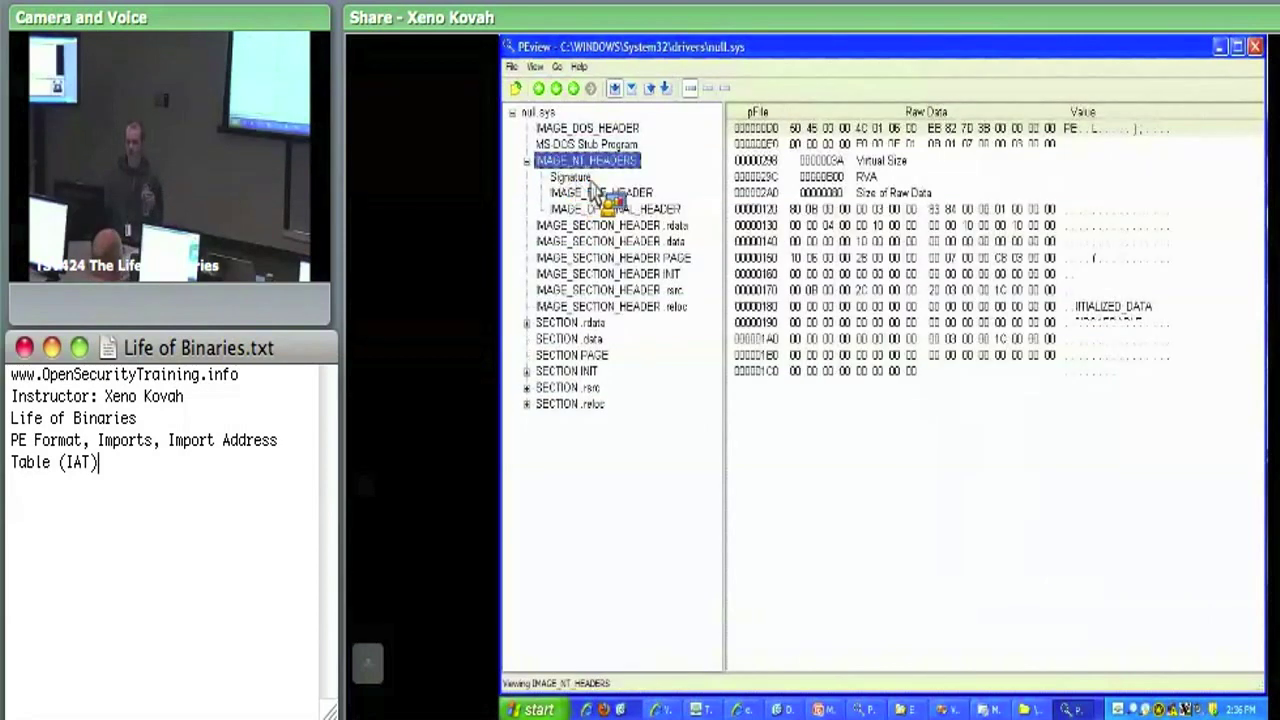
pyautogui.click(840, 146)
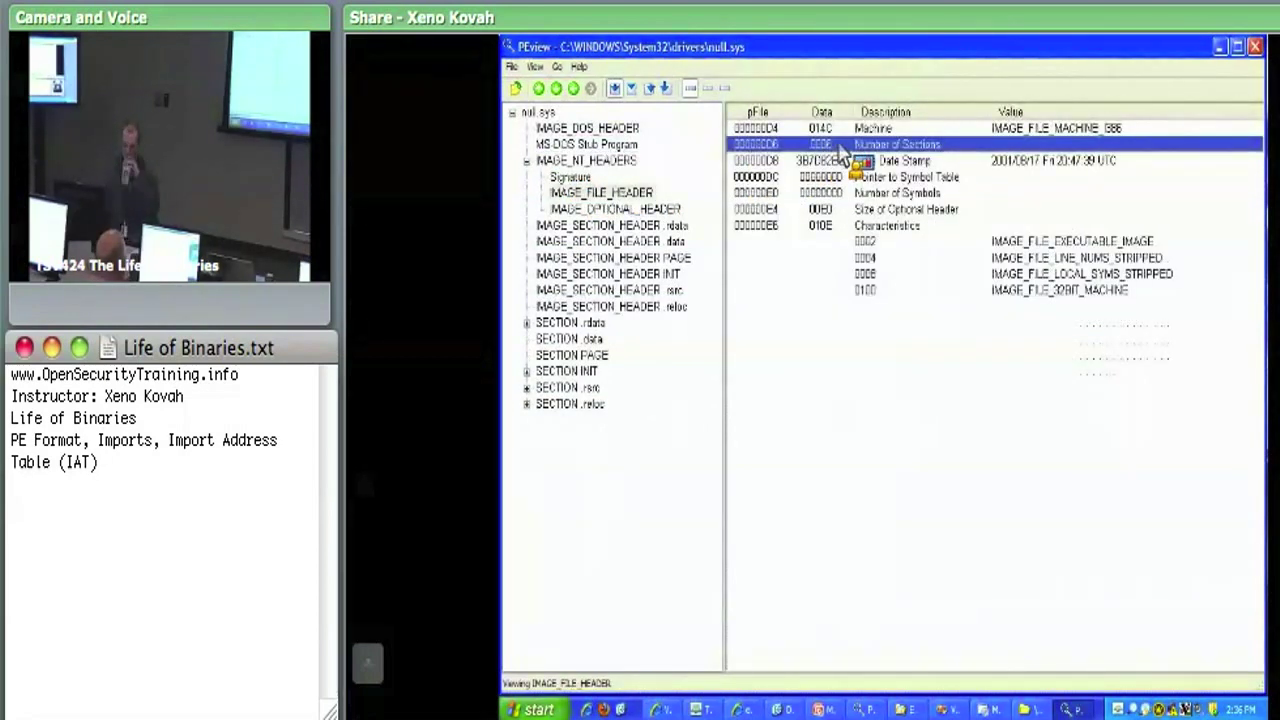
# View IMAGE_OPTIONAL_HEADER and highlight its Address of Entry Point and Image Base fields.
pyautogui.click(640, 212)
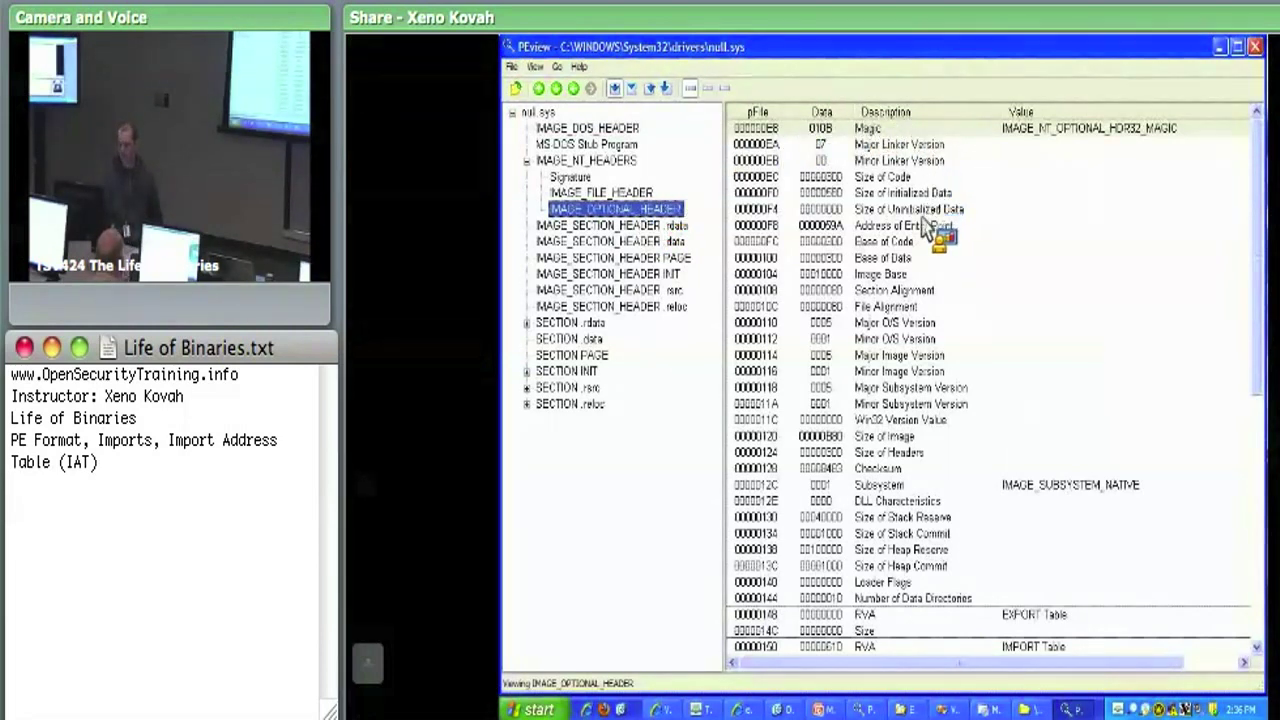
pyautogui.click(855, 228)
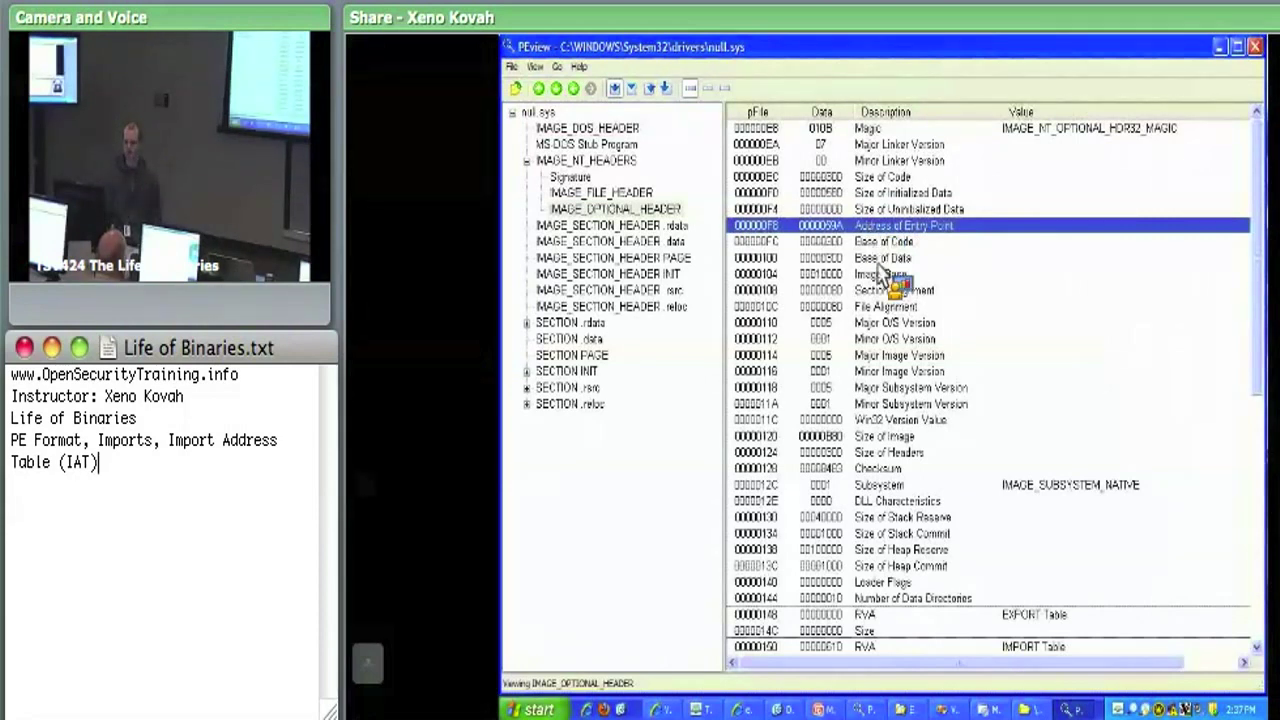
pyautogui.click(841, 277)
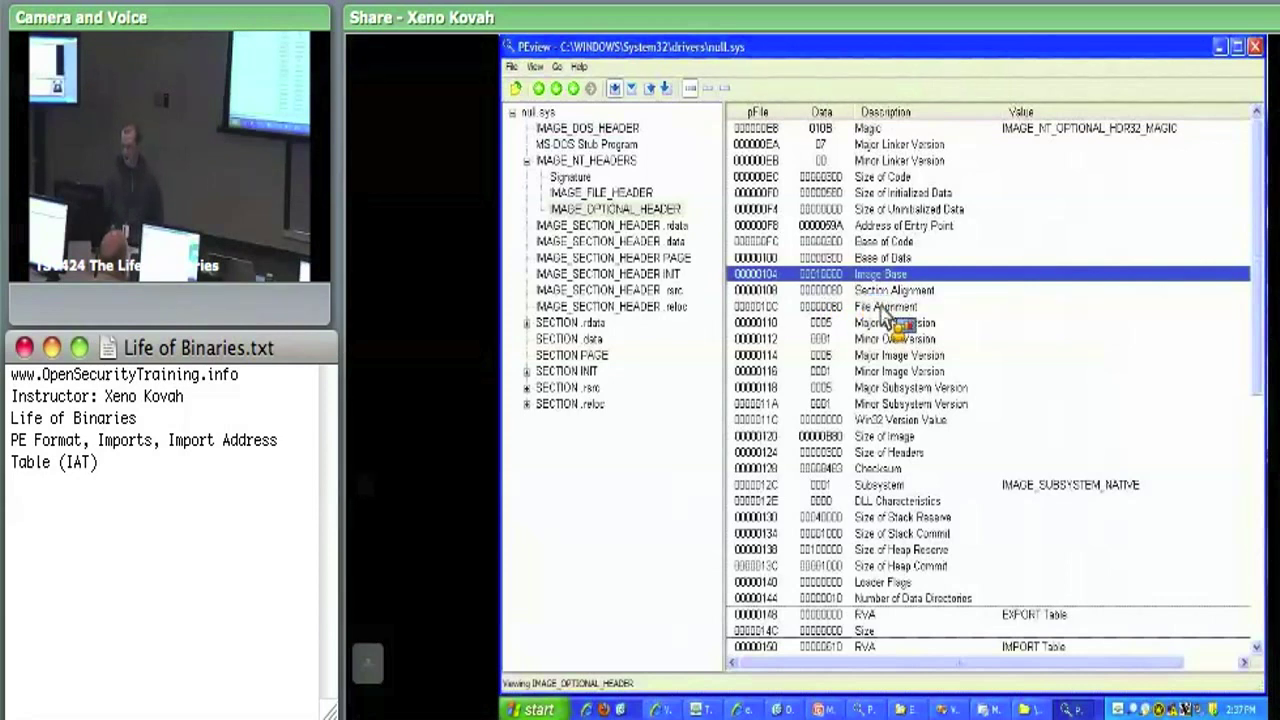
# Highlight the Major O/S Version and Minor O/S Version fields of the optional header.
pyautogui.scroll(-1, 912, 340)
pyautogui.click(903, 280)
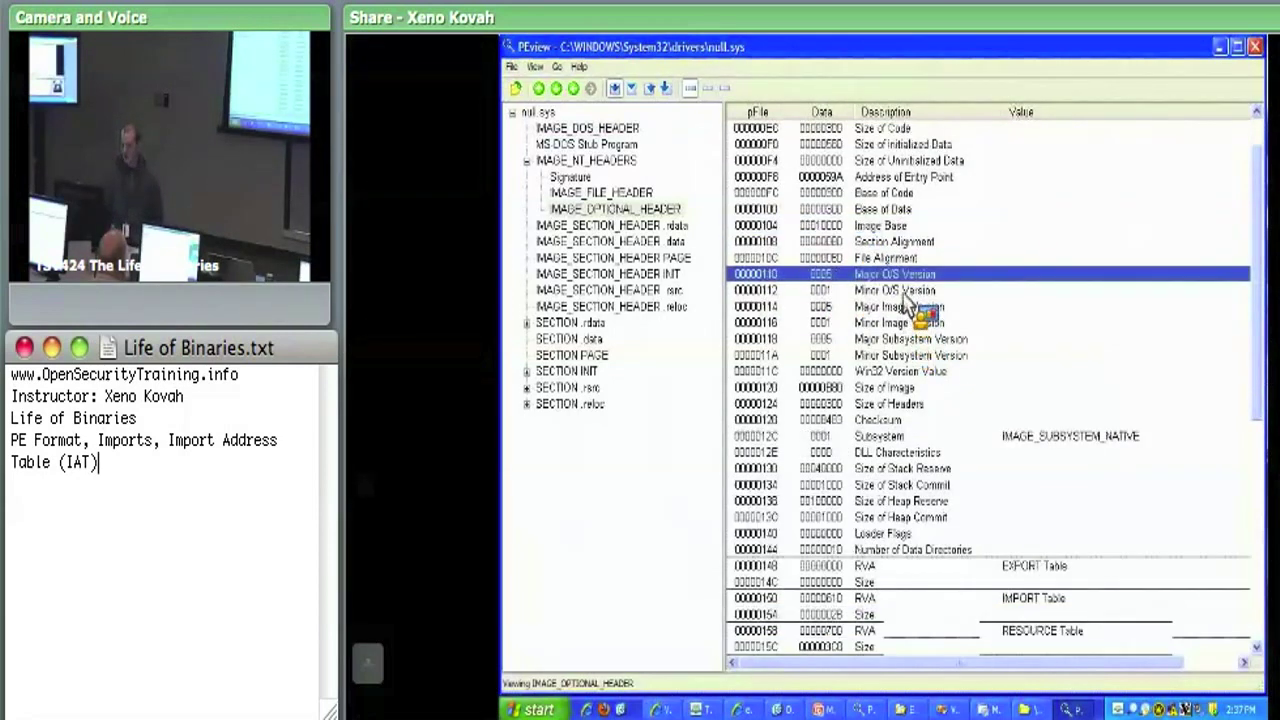
pyautogui.click(902, 292)
pyautogui.click(904, 282)
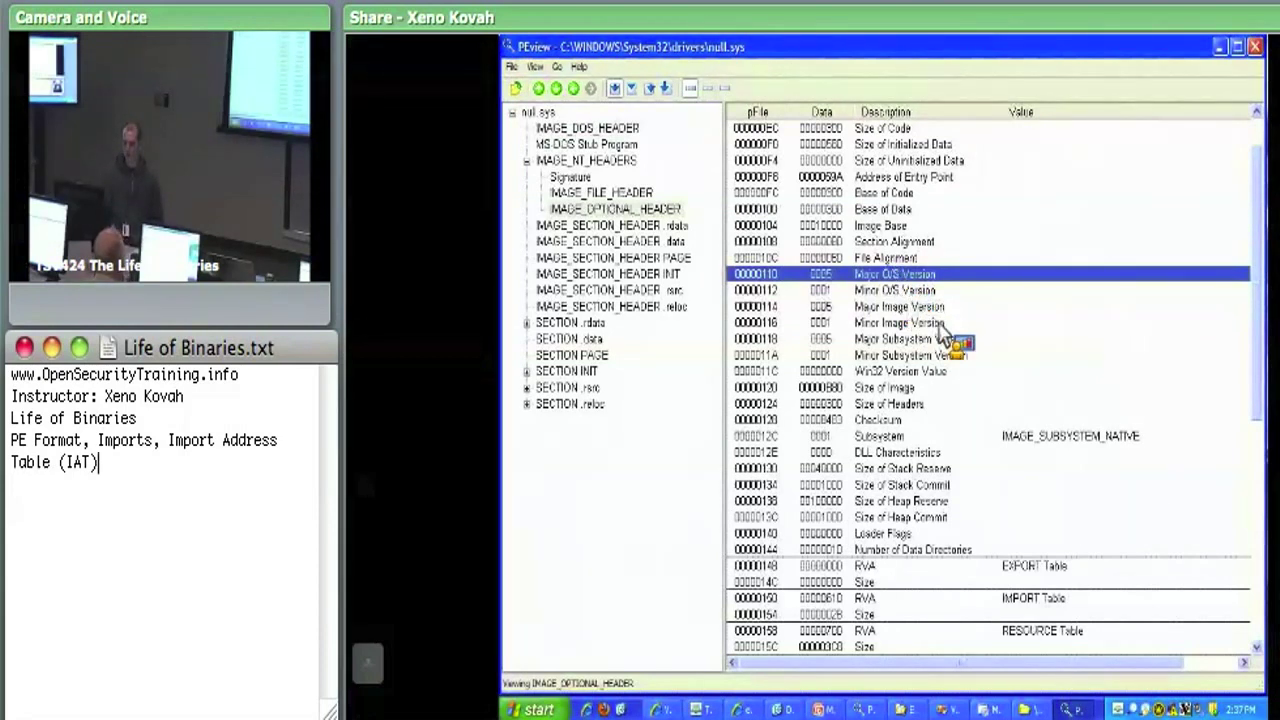
# Highlight Size of Image, DLL Characteristics and Number of Data Directories, and review the data directory entries below them.
pyautogui.scroll(-1, 945, 333)
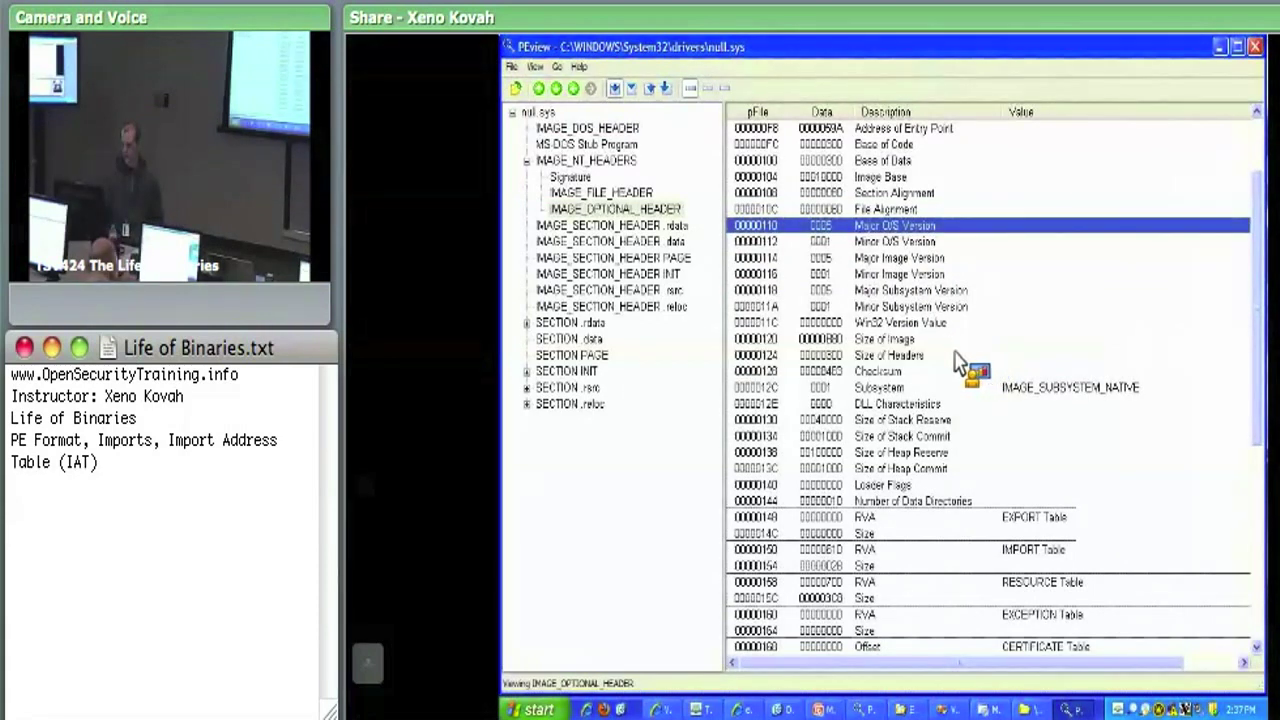
pyautogui.click(871, 339)
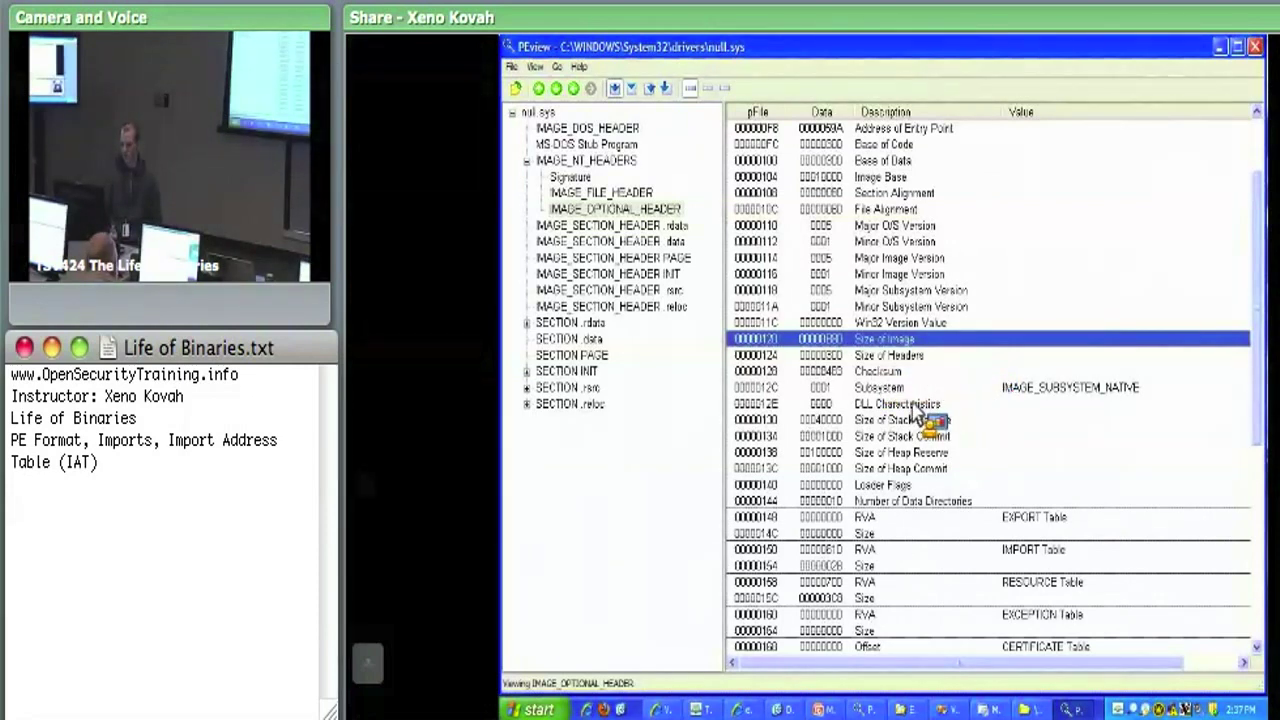
pyautogui.click(948, 405)
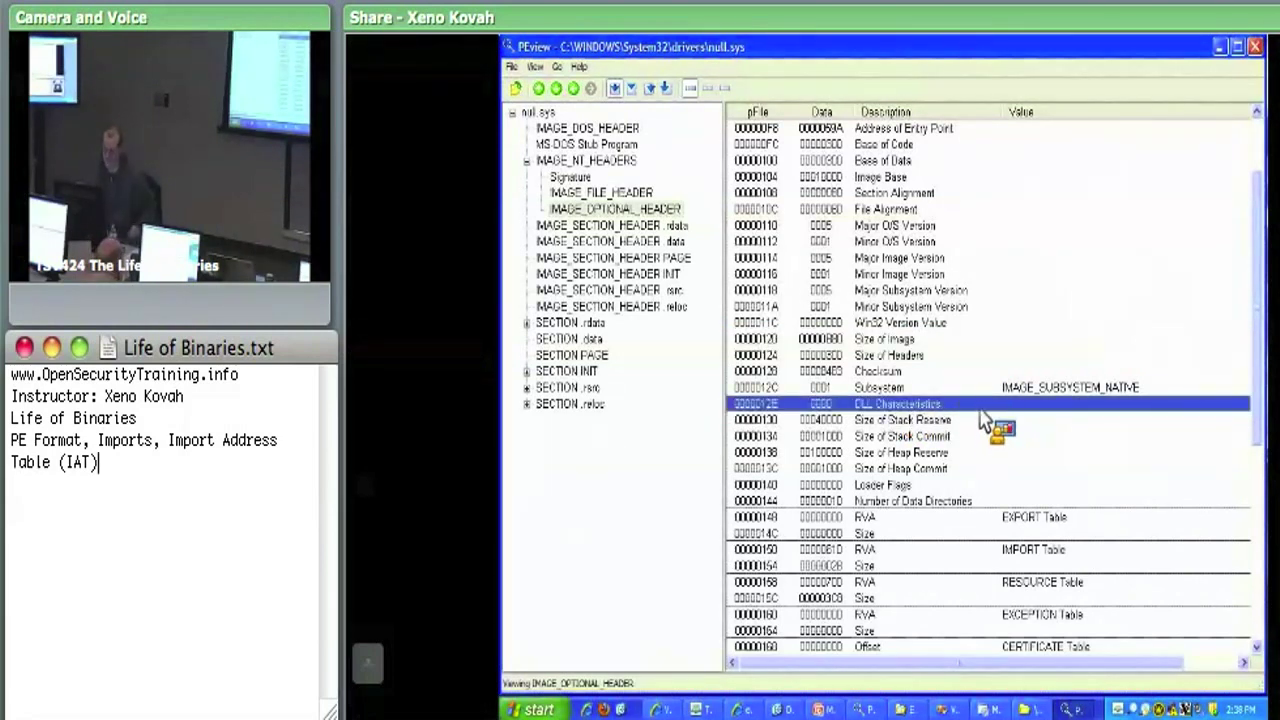
pyautogui.click(952, 498)
pyautogui.scroll(-8, 950, 490)
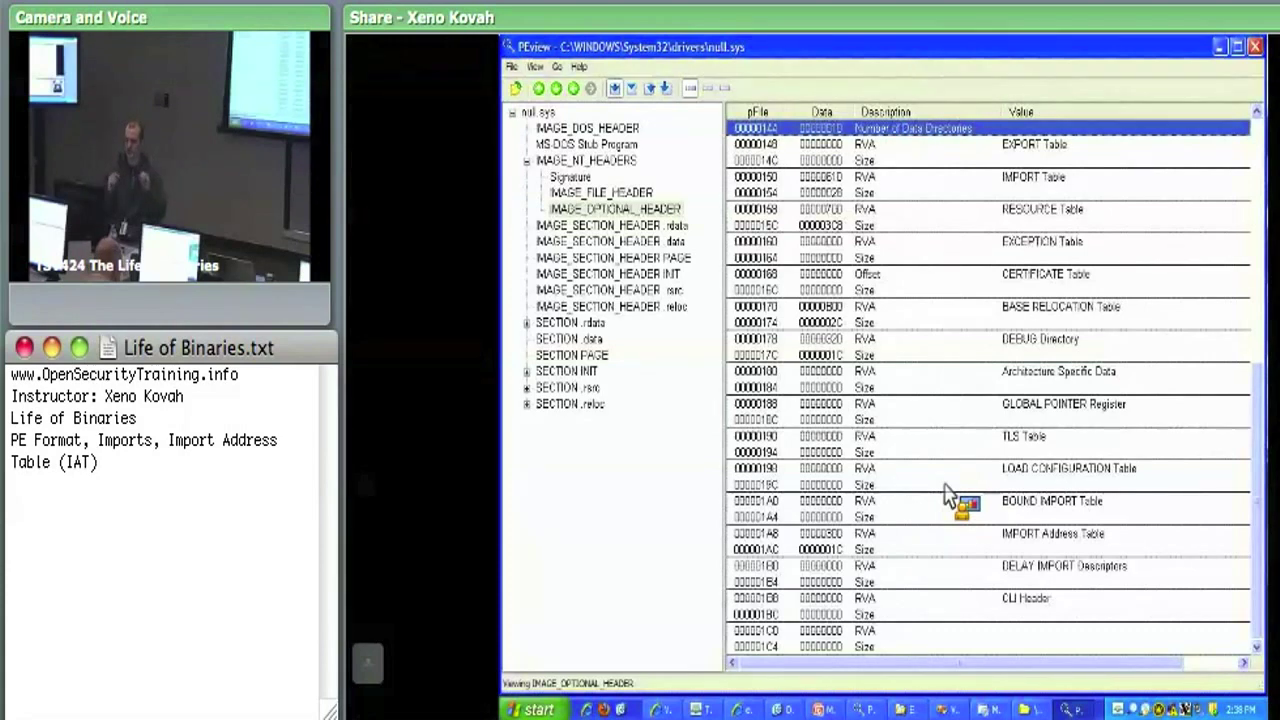
# Highlight the RVA rows of the EXPORT Table and IMPORT Table data directories.
pyautogui.scroll(2, 914, 271)
pyautogui.click(920, 246)
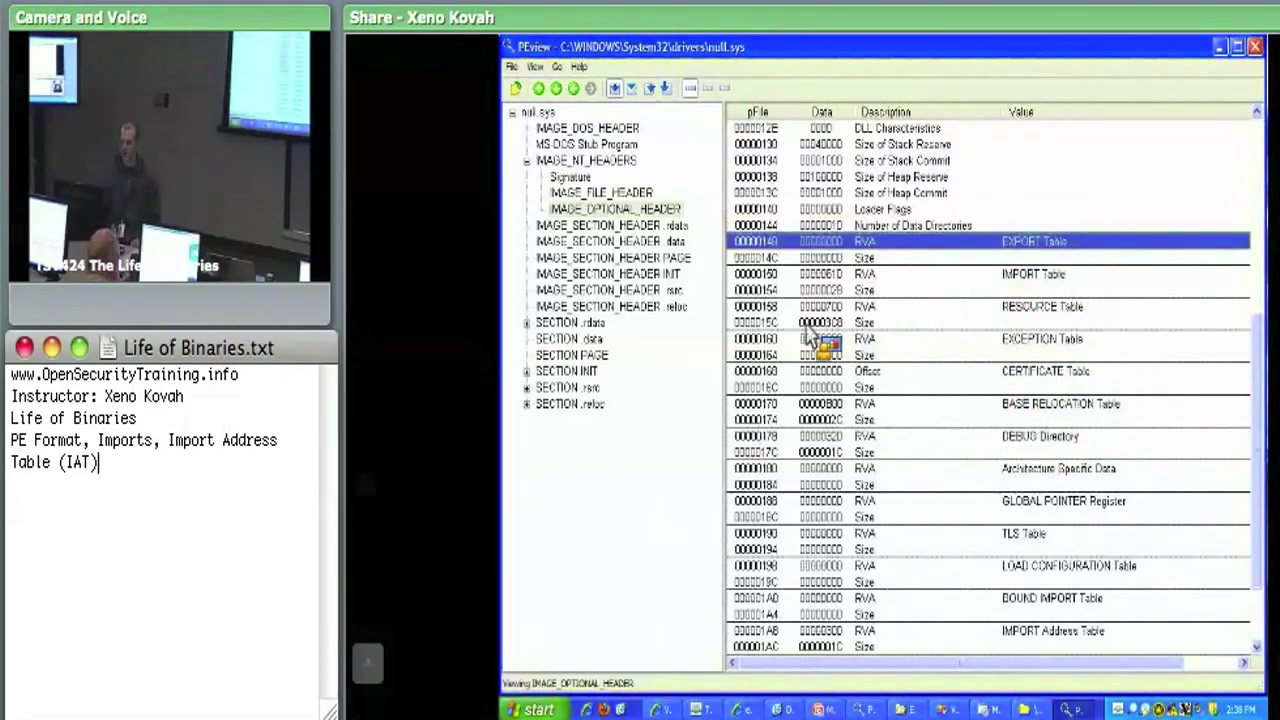
pyautogui.click(866, 277)
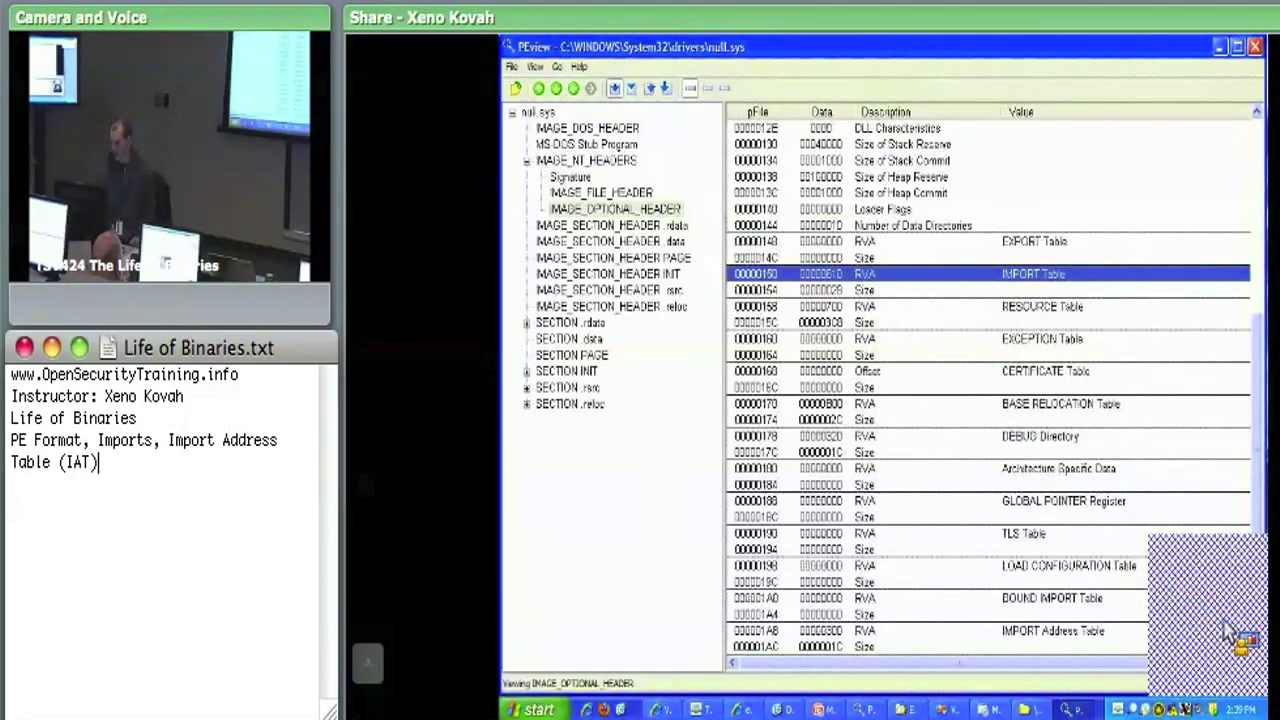
pyautogui.click(885, 272)
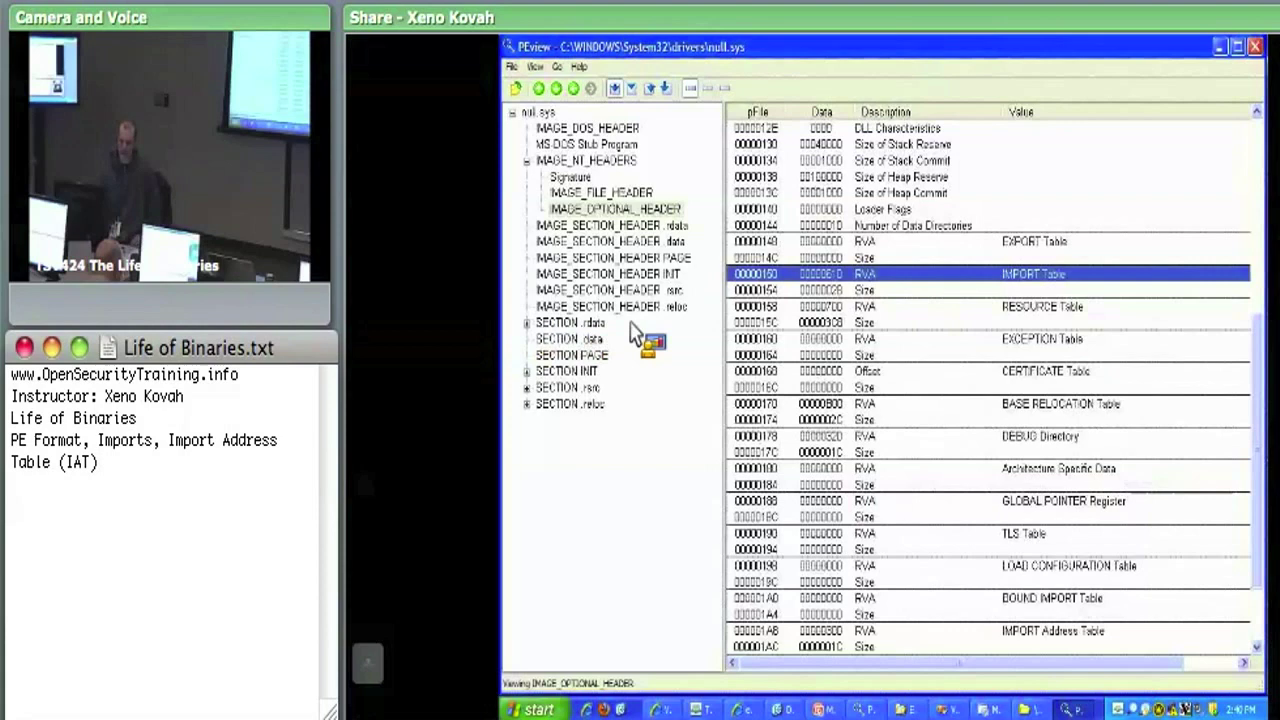
# Expand the .rdata, INIT, .rsrc and .reloc sections to show their contained structures.
pyautogui.click(527, 323)
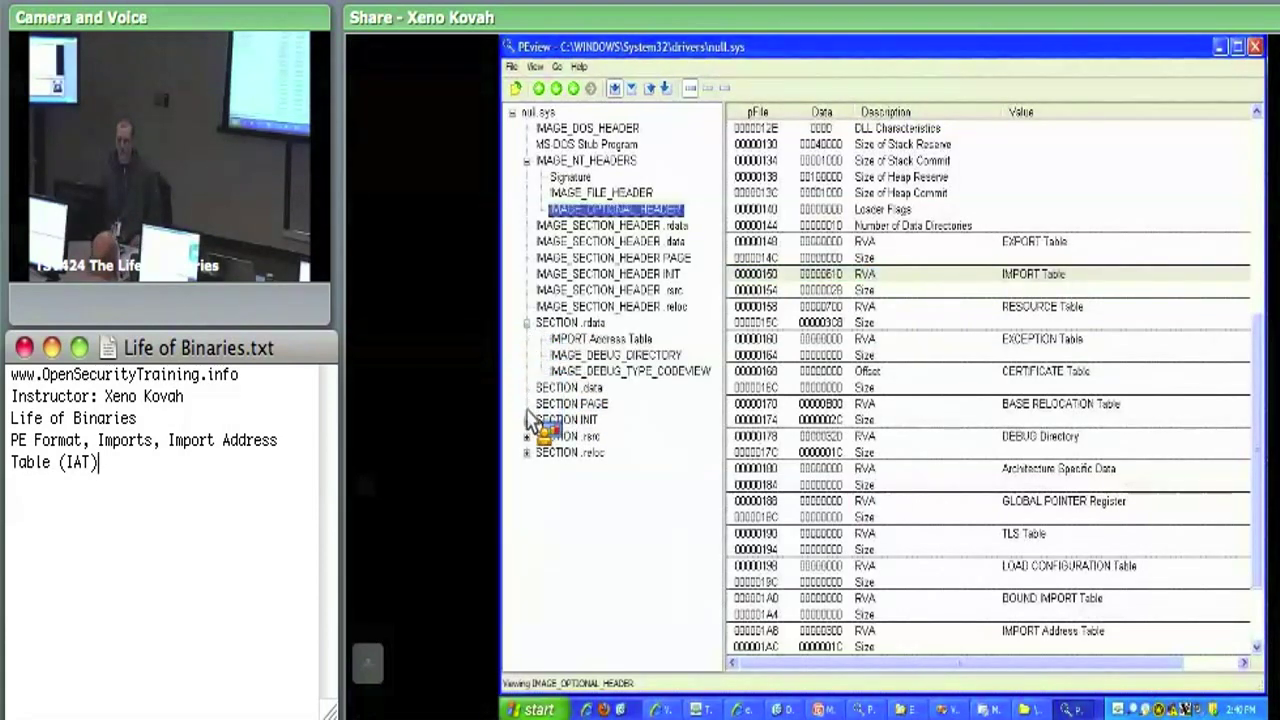
pyautogui.click(527, 420)
pyautogui.click(527, 484)
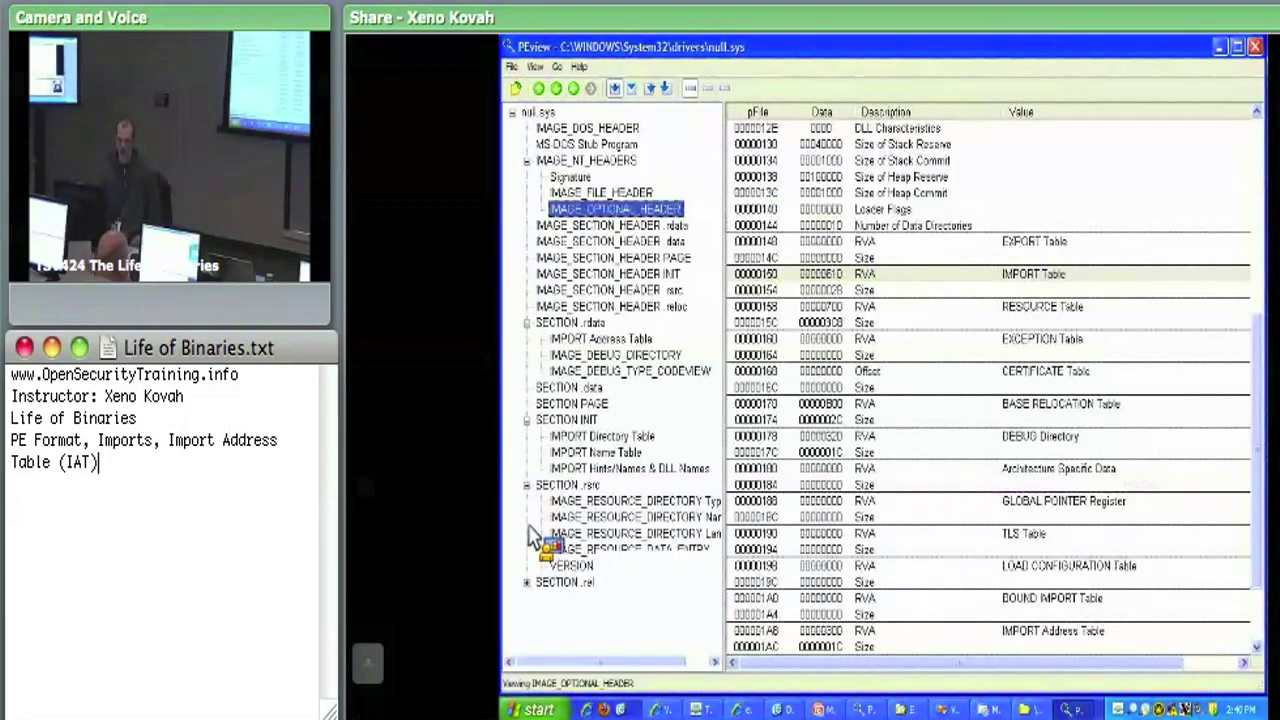
pyautogui.click(527, 582)
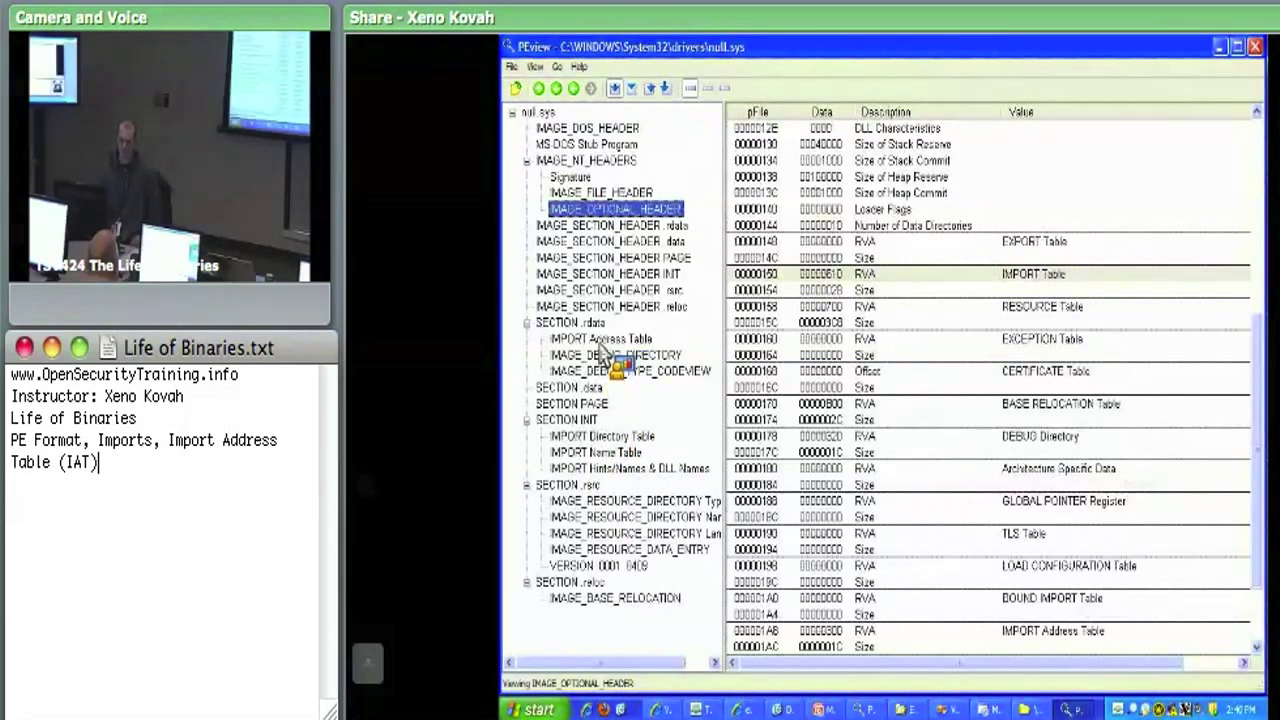
# View the INIT section's IMPORT Directory Table with RVA addresses, compare them with VA addresses, and return to RVA.
pyautogui.click(583, 436)
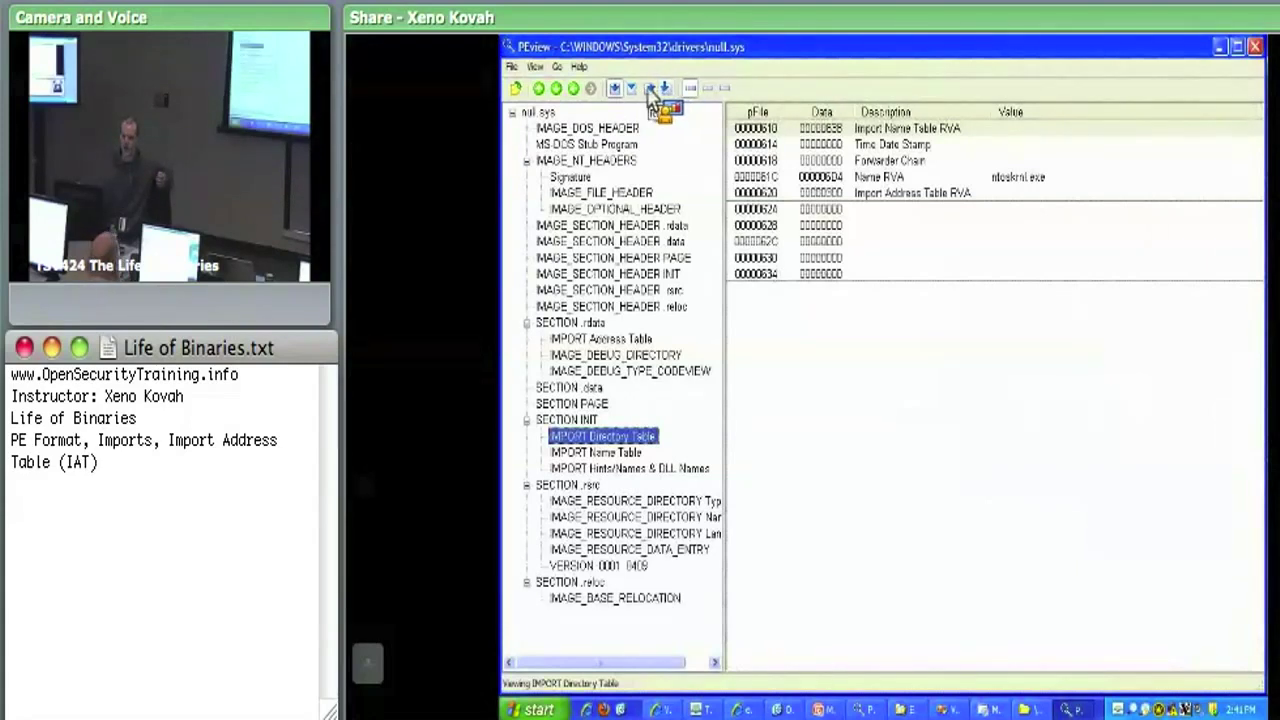
pyautogui.click(649, 89)
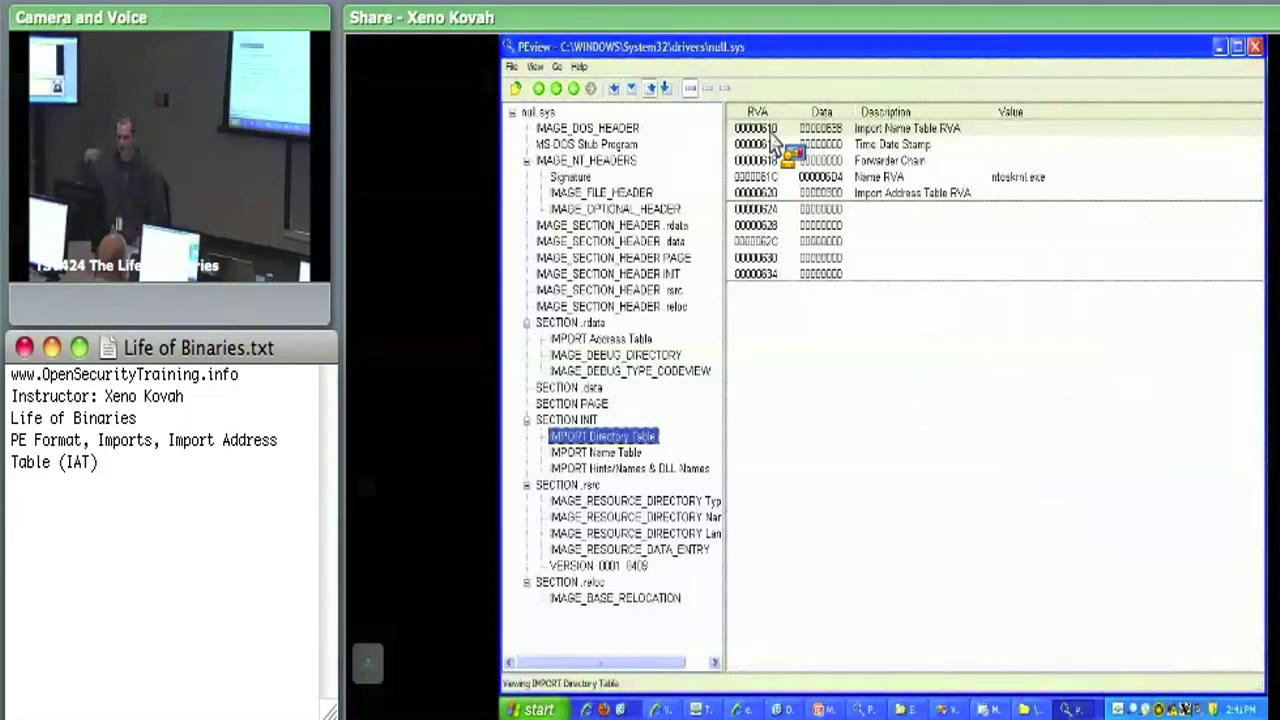
pyautogui.click(666, 88)
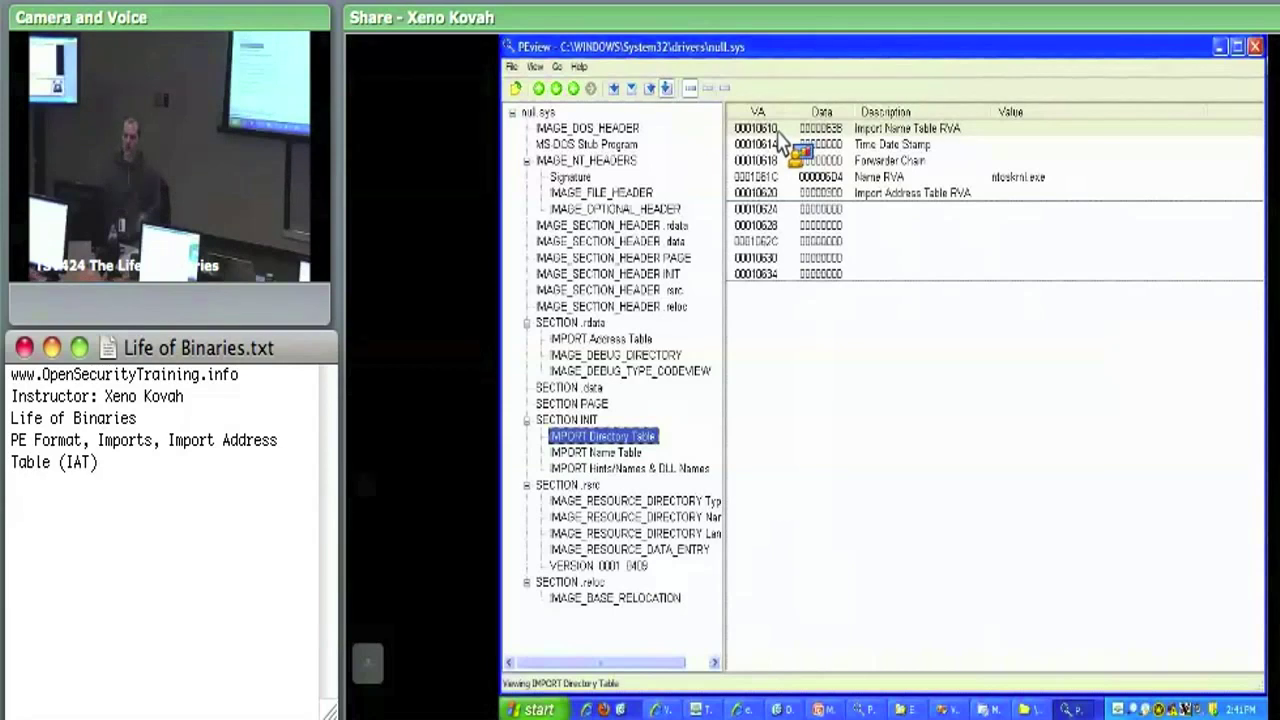
pyautogui.click(650, 89)
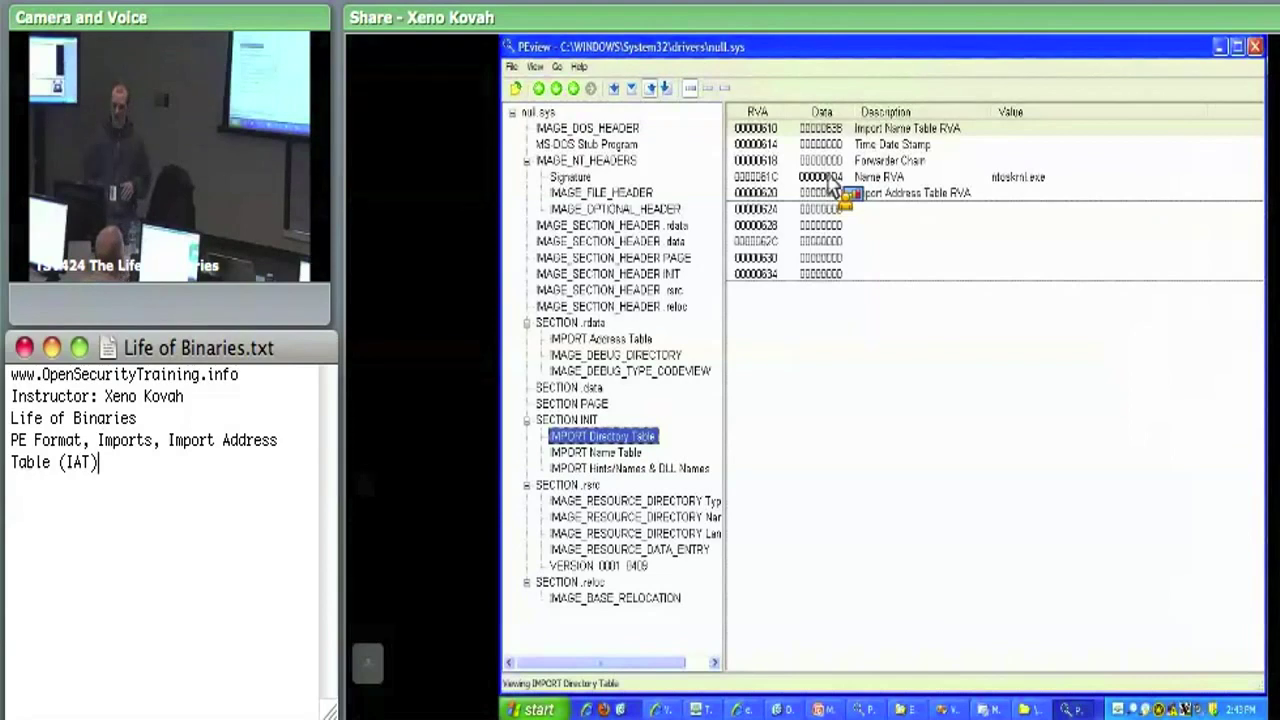
# Highlight the Import Name Table RVA entry, and the IoDeleteSymbolicLink entry in the IMPORT Name Table.
pyautogui.click(878, 132)
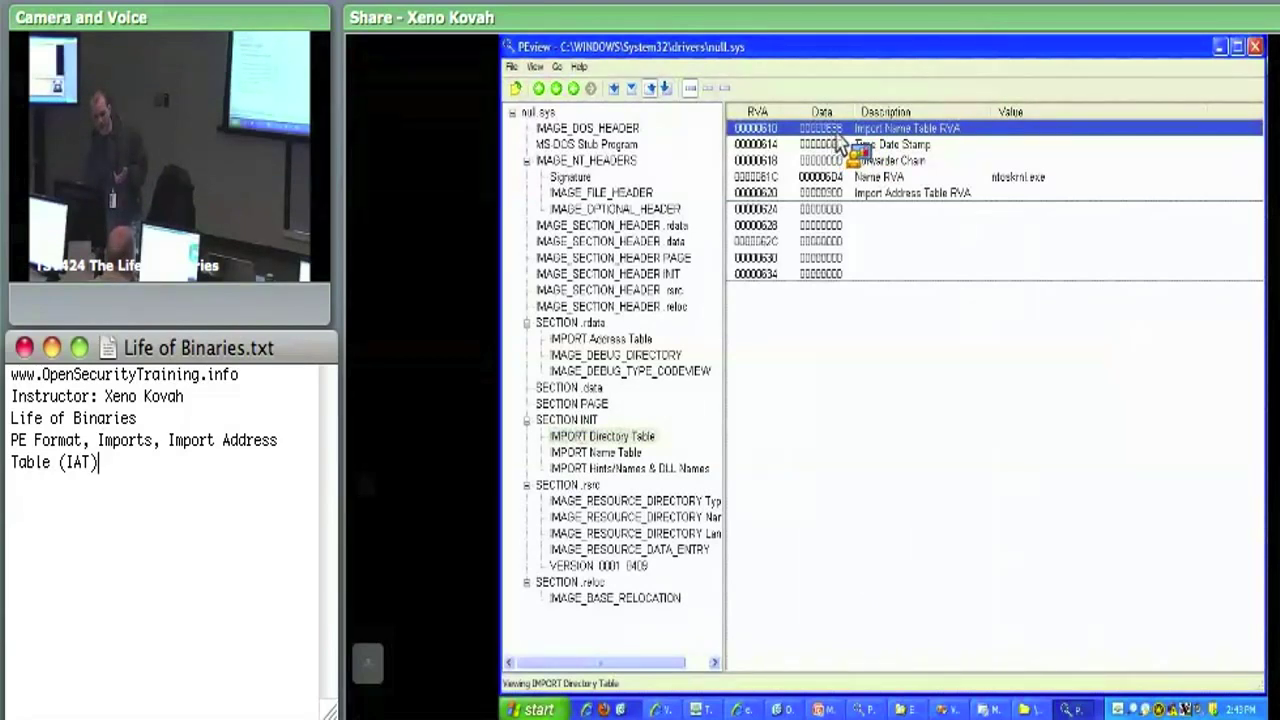
pyautogui.click(598, 452)
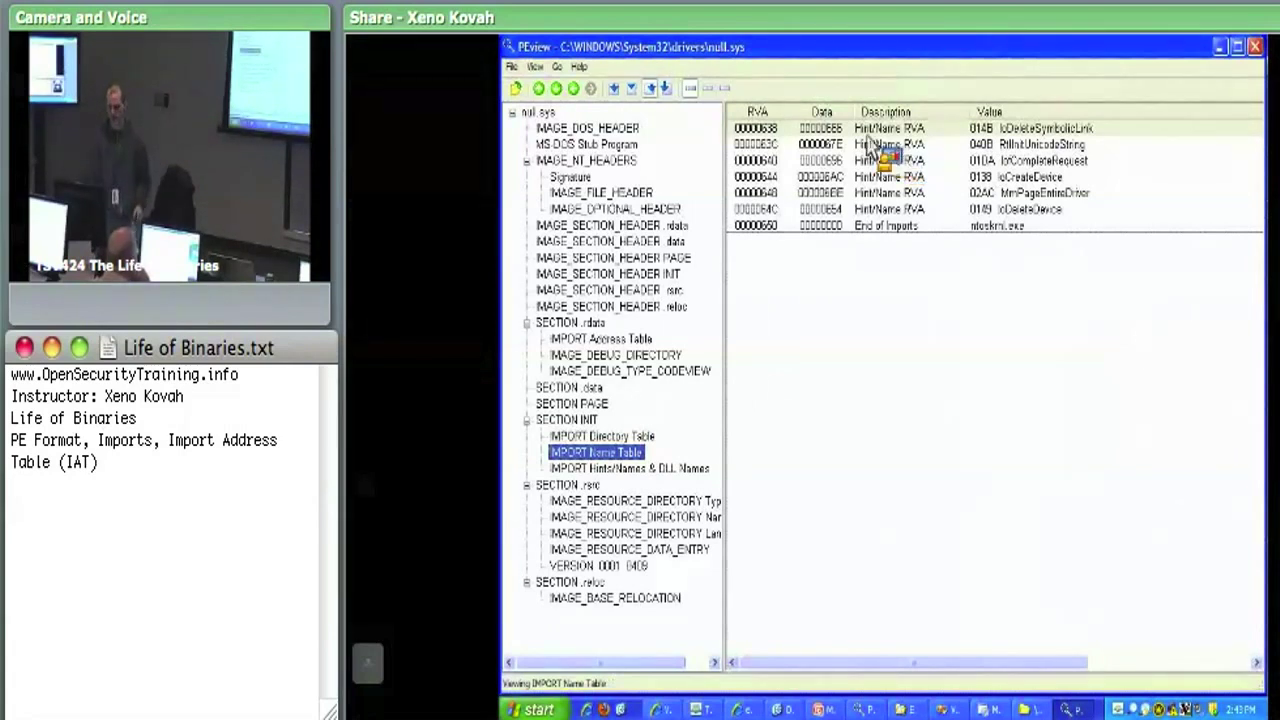
pyautogui.click(827, 133)
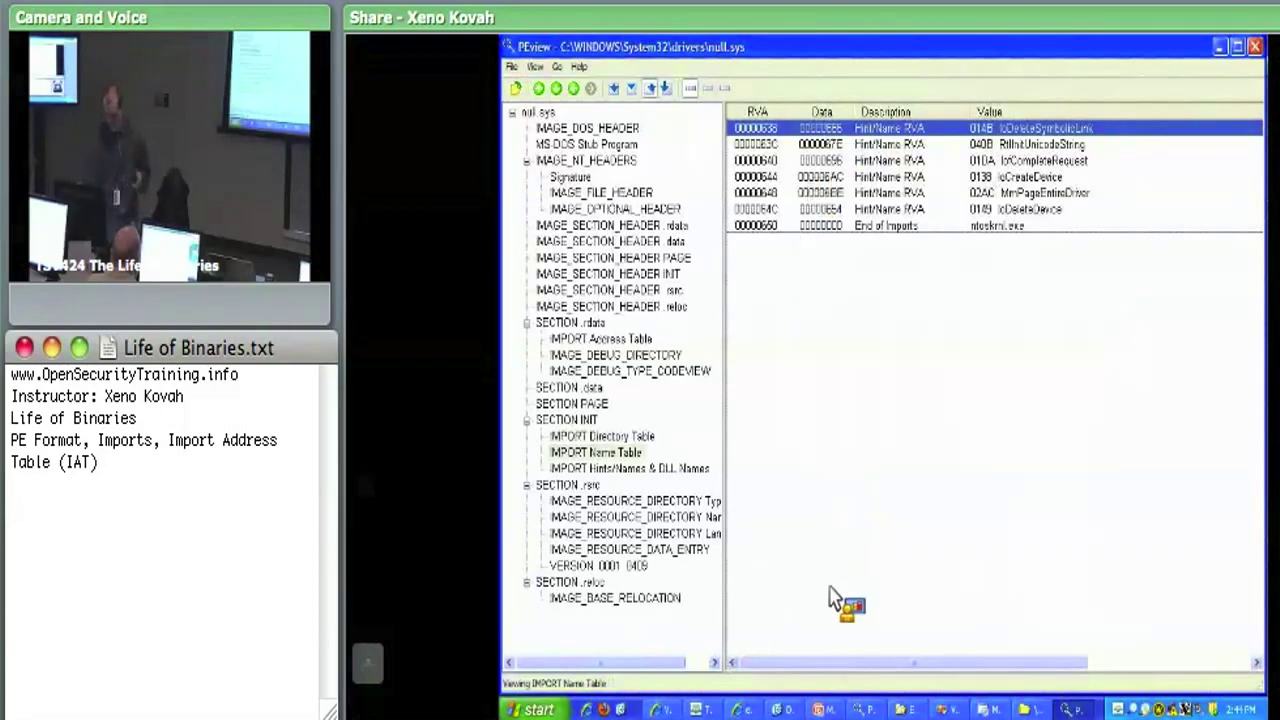
# Switch to the LifeOfBinaries2.ppt presentation in PowerPoint and select the Import Names Table array on slide 66.
pyautogui.click(828, 709)
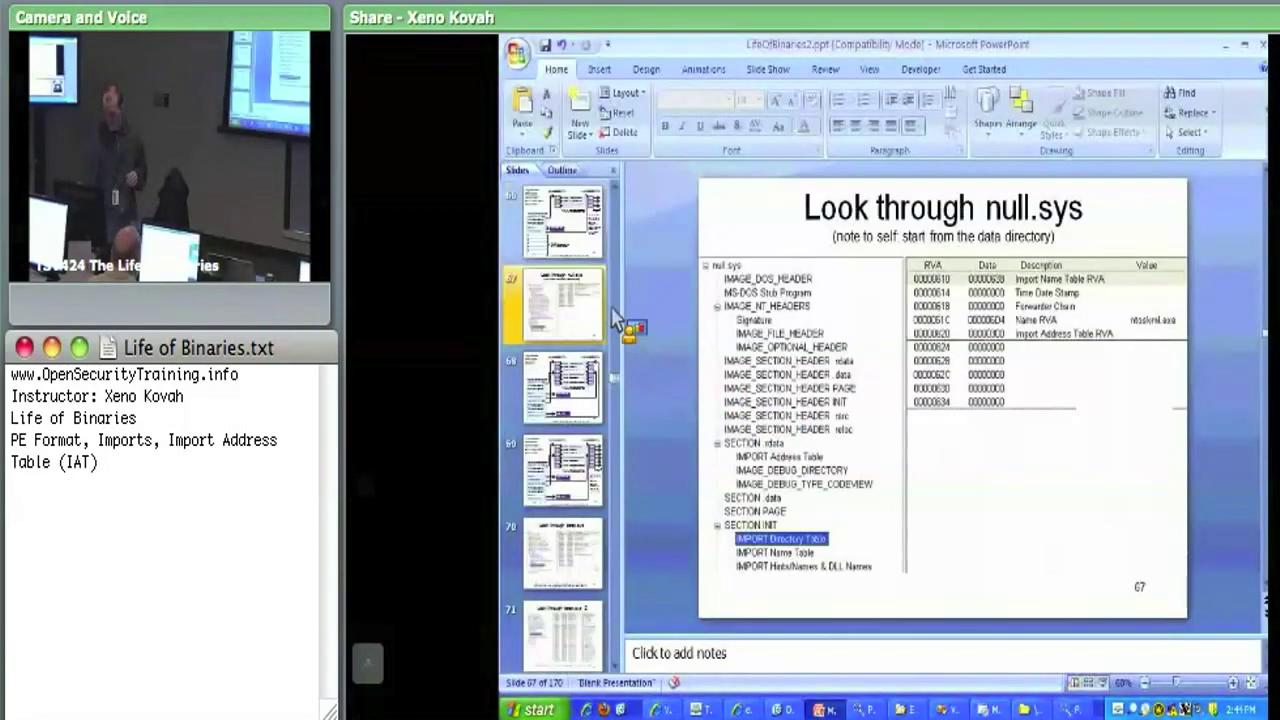
pyautogui.press('Up')
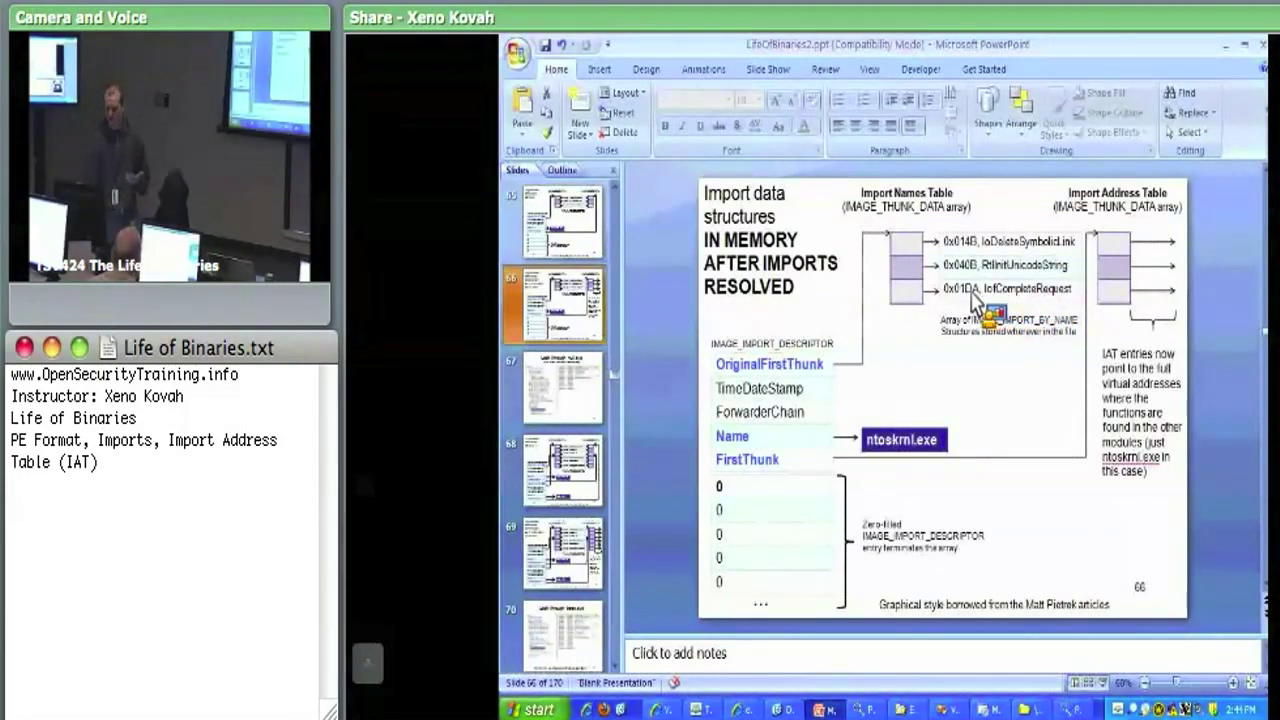
pyautogui.click(908, 258)
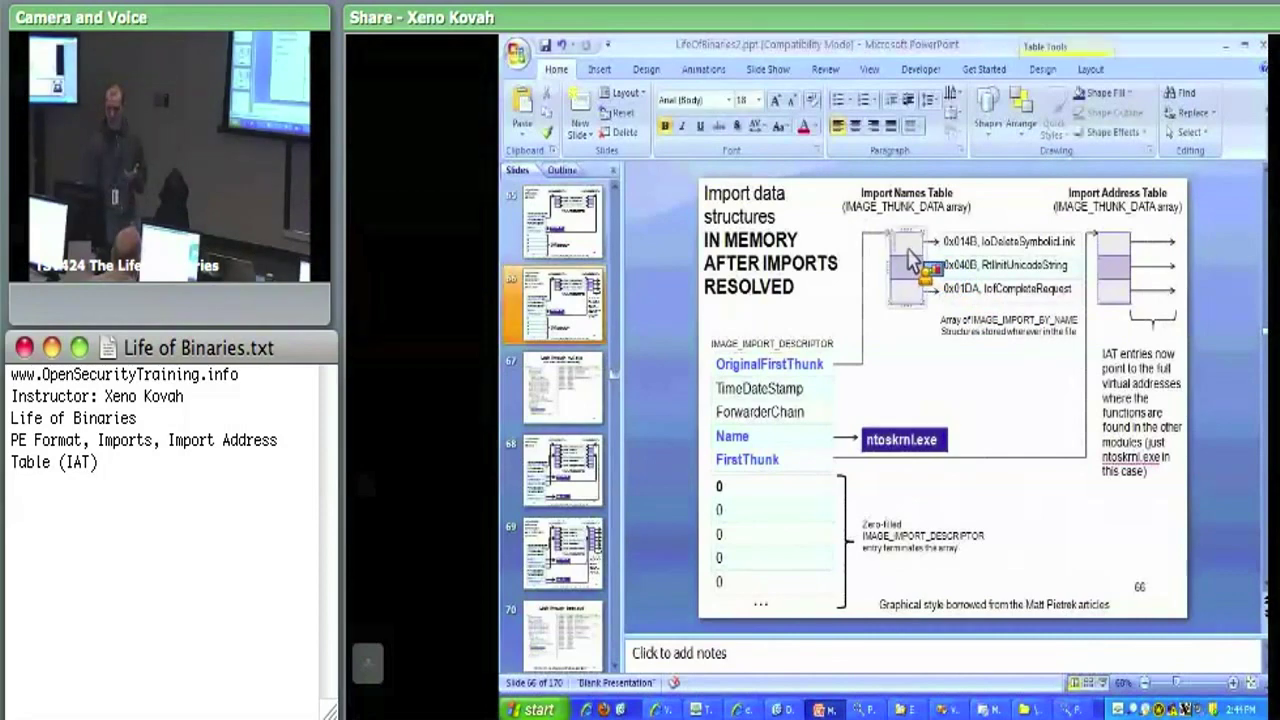